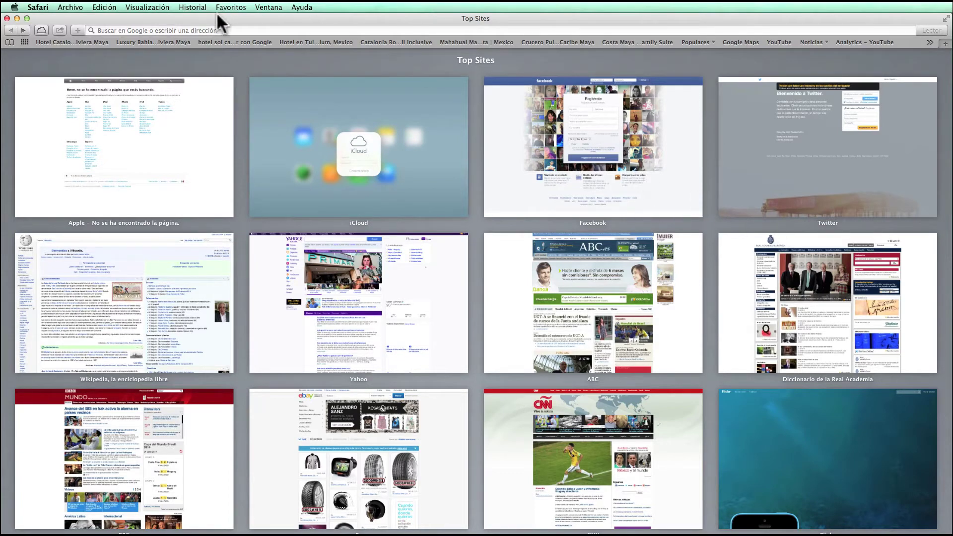
# Search Google for 'google' without the autocompleted address, then open and close the Google apps grid
pyautogui.click(176, 29)
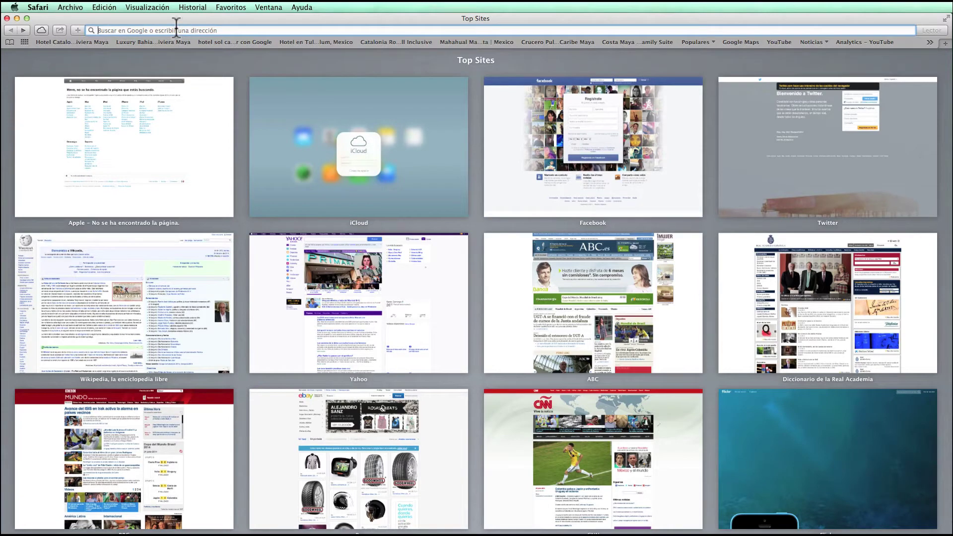
pyautogui.write('goo')
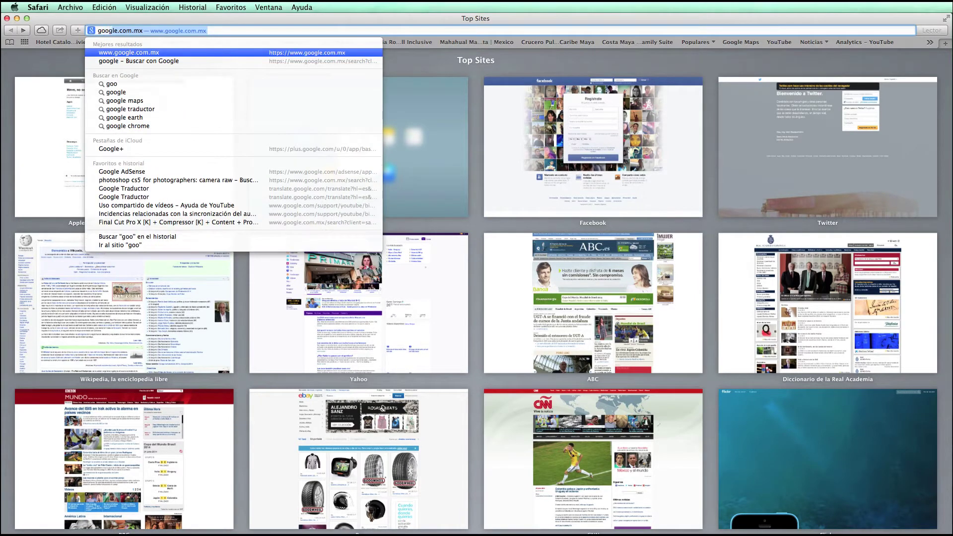
pyautogui.write('gle')
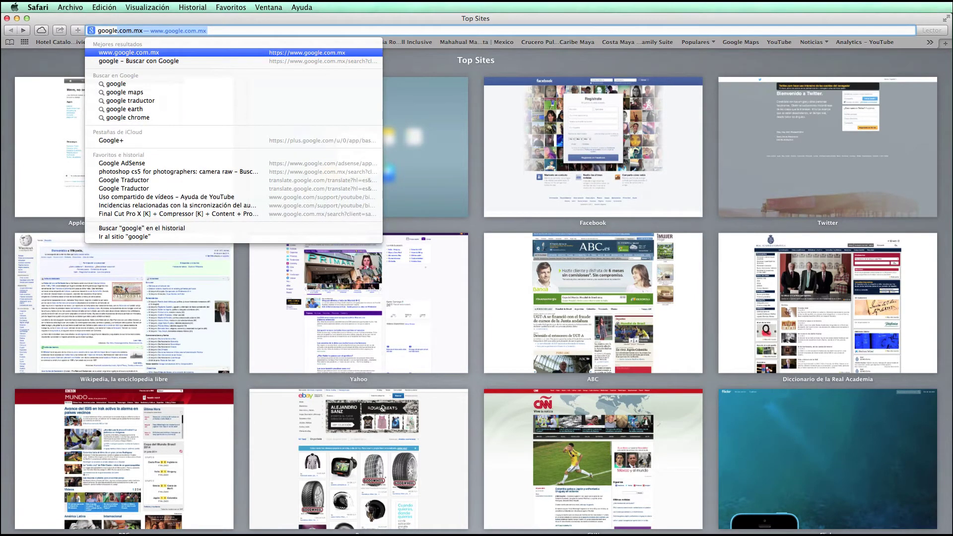
pyautogui.press('BackSpace')
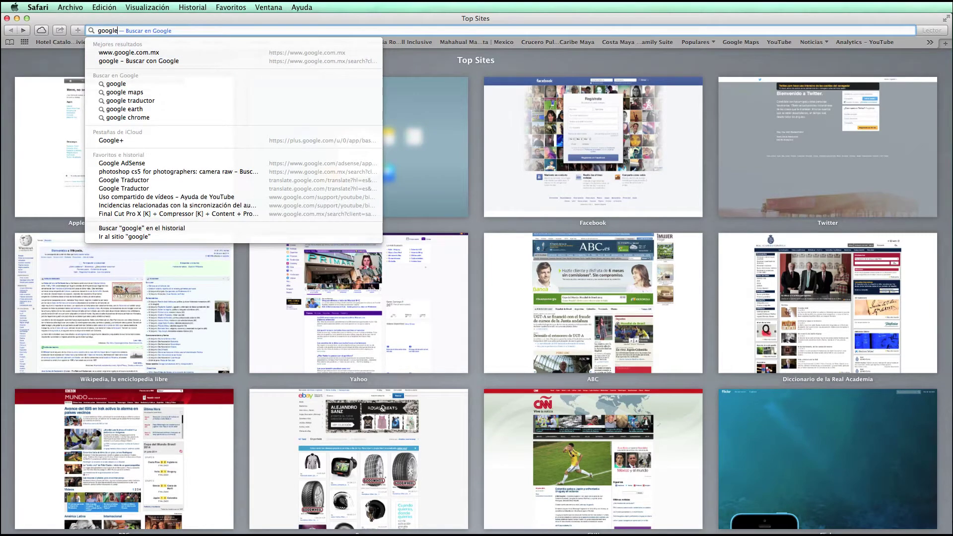
pyautogui.press('Escape')
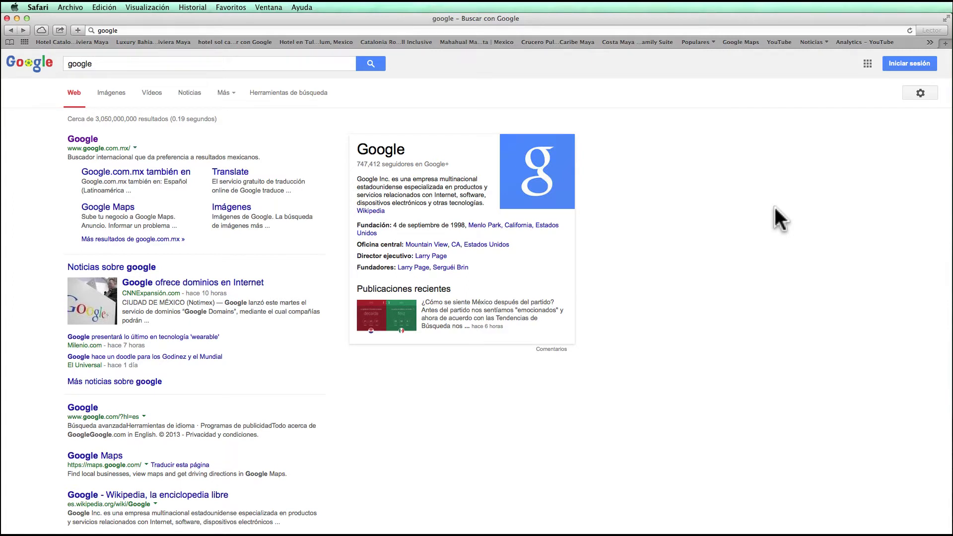
pyautogui.click(866, 63)
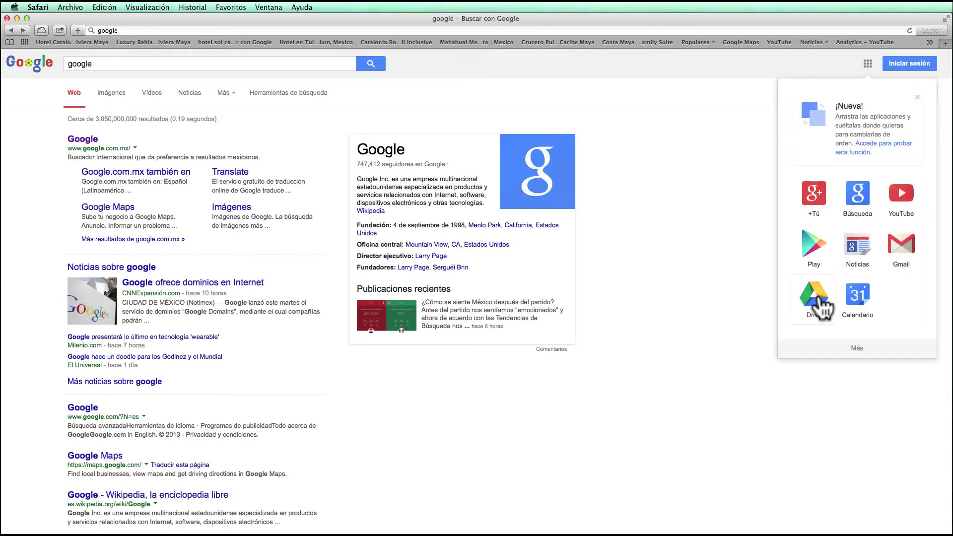
pyautogui.click(734, 235)
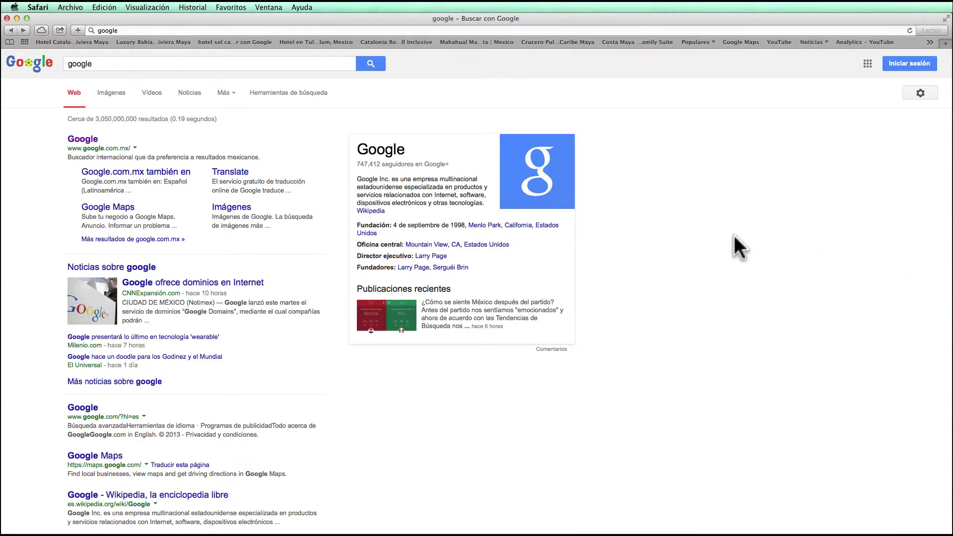
# Sign in on the Iniciar sesión page with the account's e-mail address and password
pyautogui.click(892, 63)
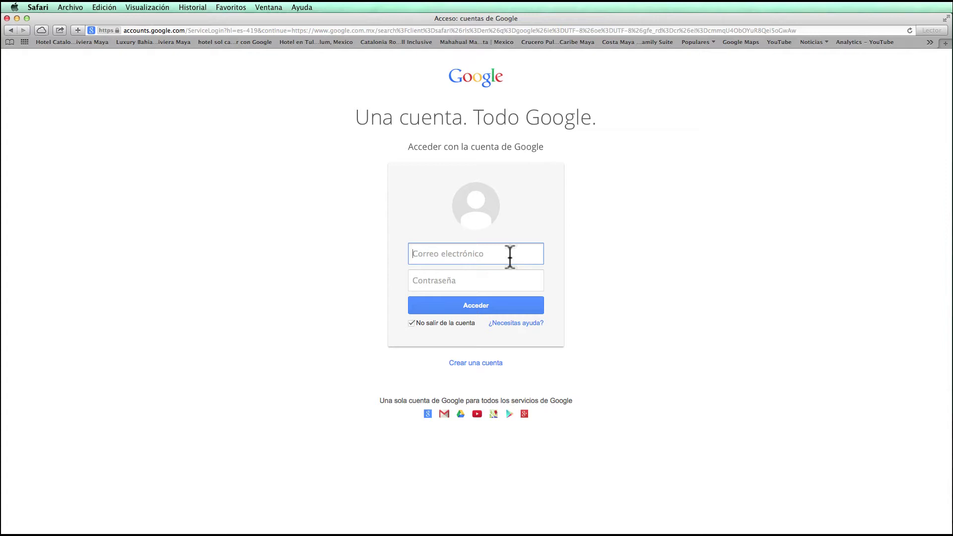
pyautogui.click(454, 281)
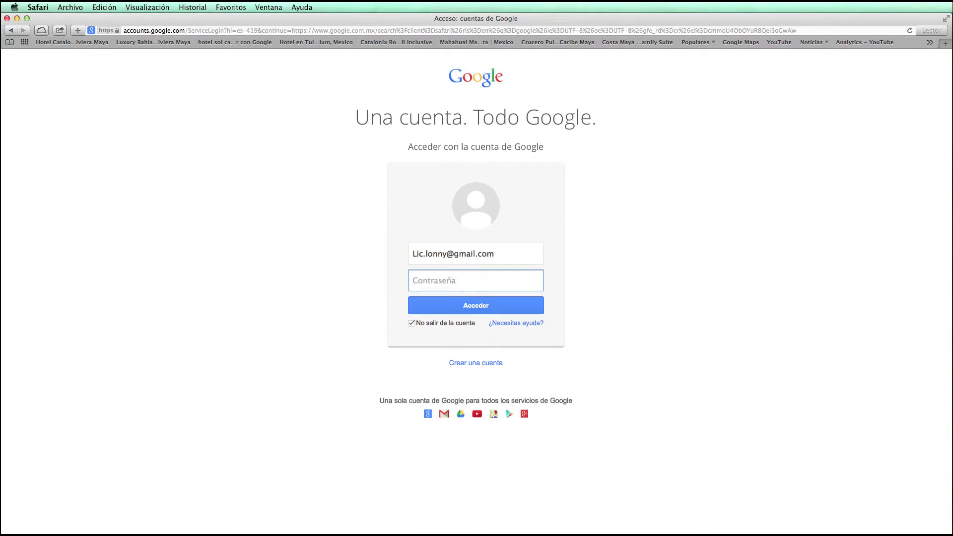
pyautogui.click(482, 304)
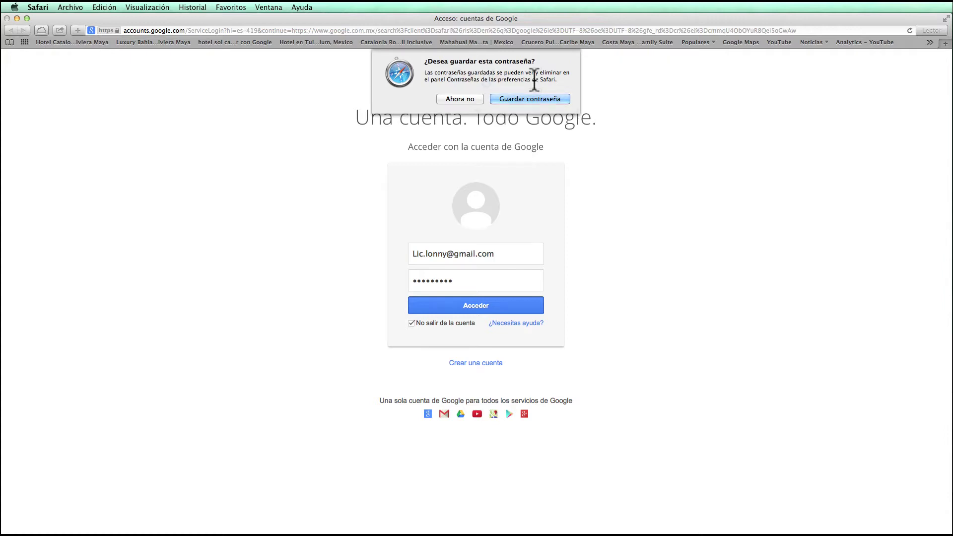
# Decline Safari's password save, view then close the account details, and show the Google apps list
pyautogui.click(454, 98)
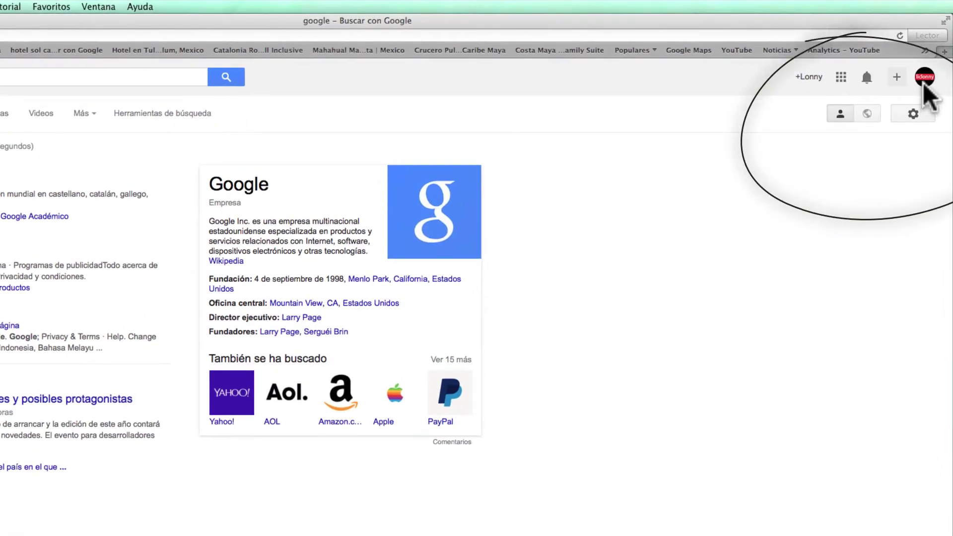
pyautogui.click(923, 81)
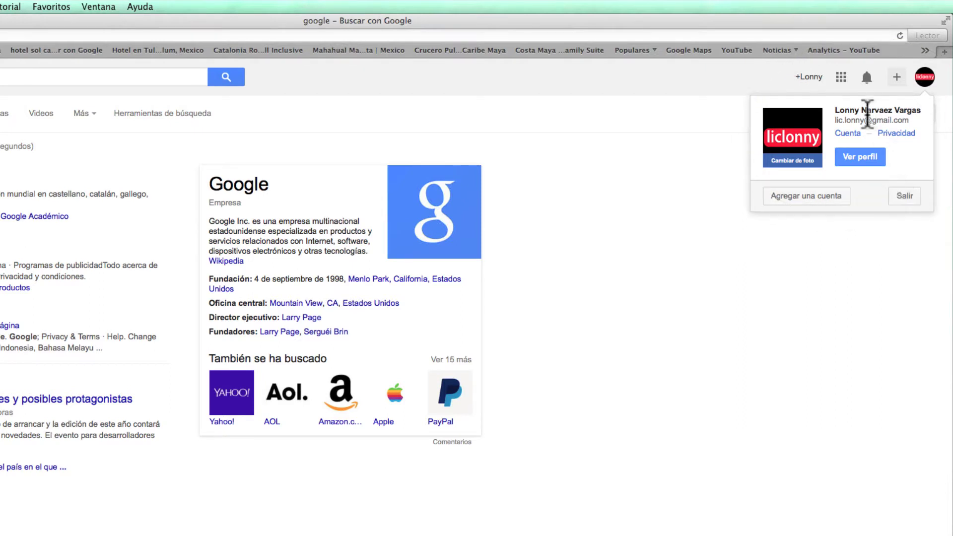
pyautogui.click(710, 84)
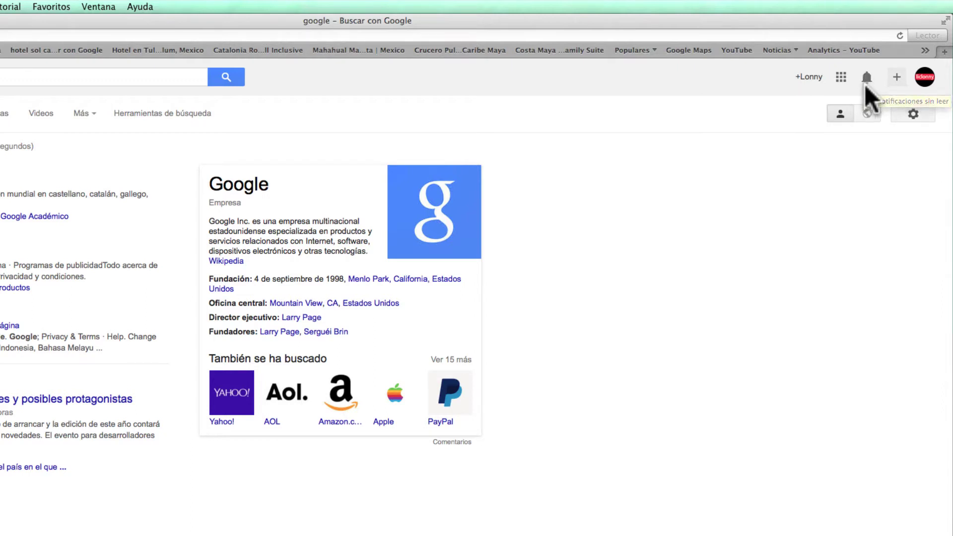
pyautogui.click(838, 79)
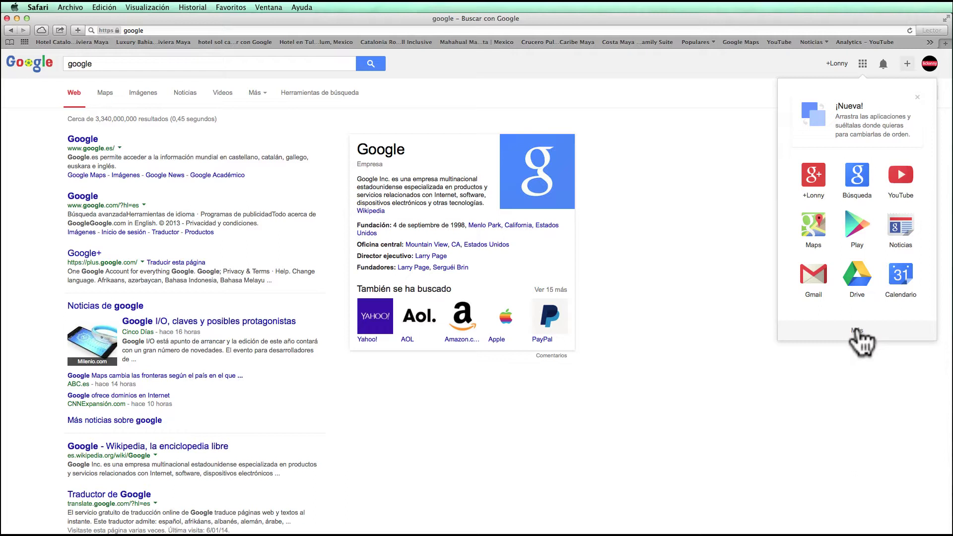
# Expand the apps panel with Más, scroll back up, and launch Drive
pyautogui.click(857, 332)
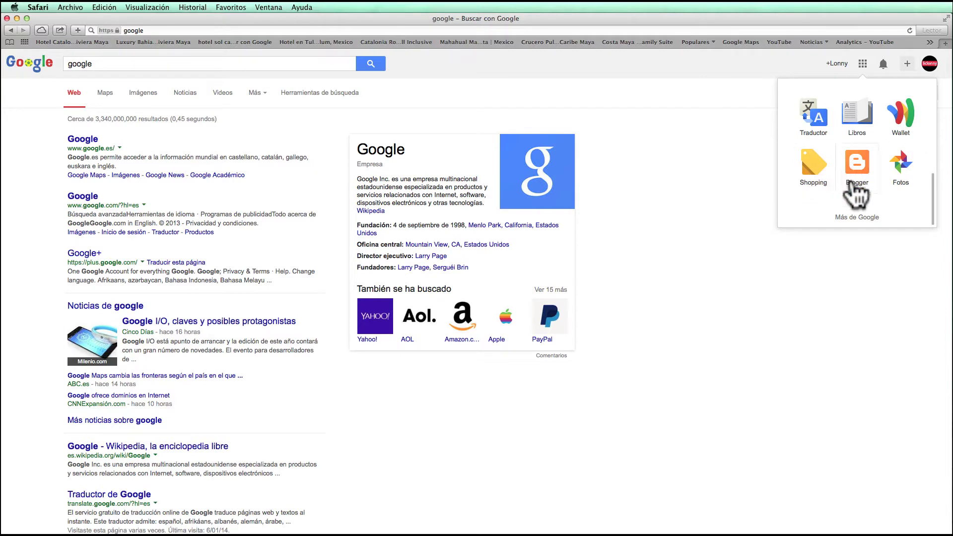
pyautogui.scroll(5, 892, 195)
pyautogui.scroll(3, 891, 195)
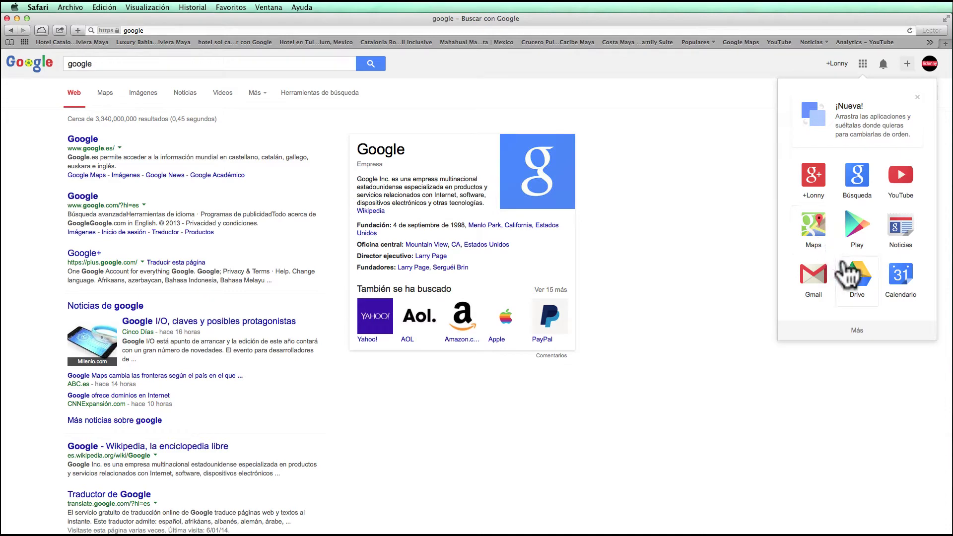
pyautogui.click(861, 284)
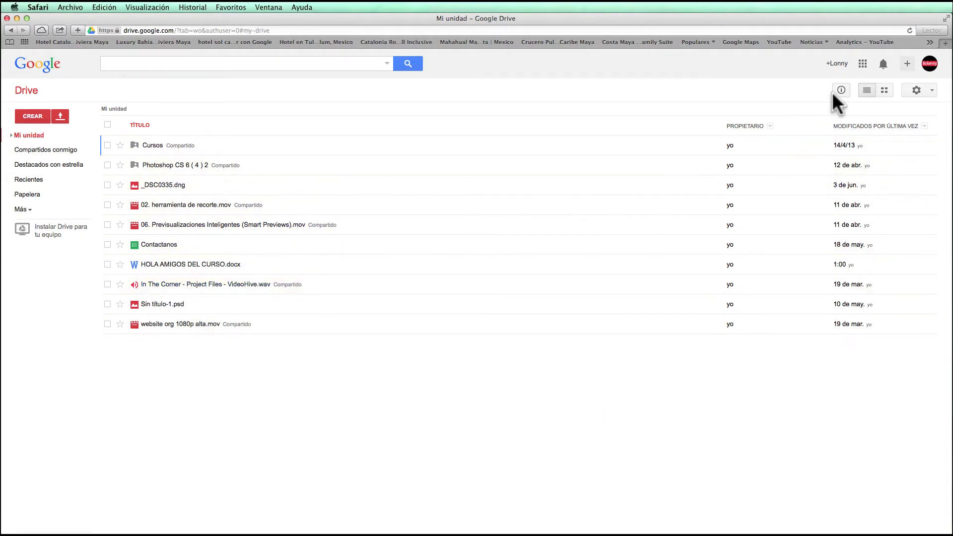
# Switch My Drive to the thumbnail grid and back to the detailed list
pyautogui.click(885, 91)
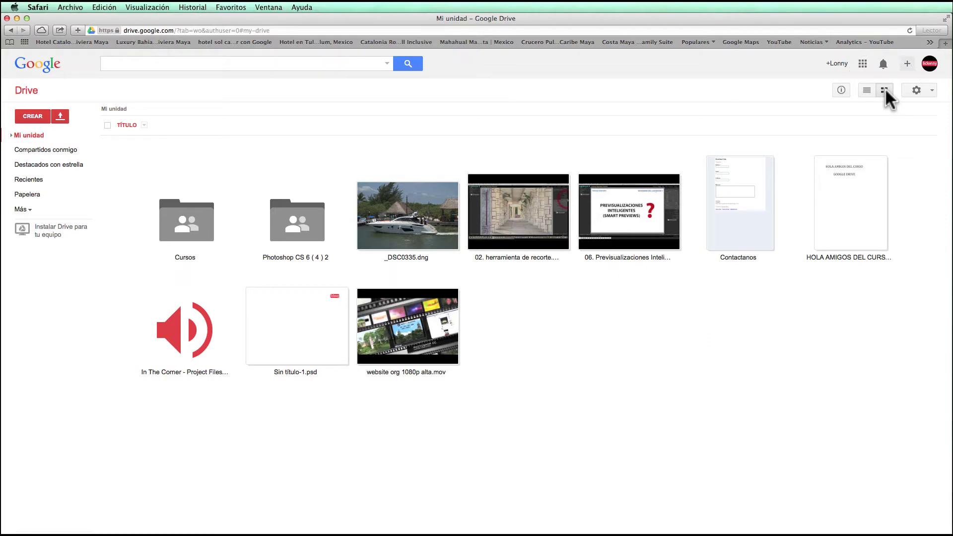
pyautogui.click(867, 90)
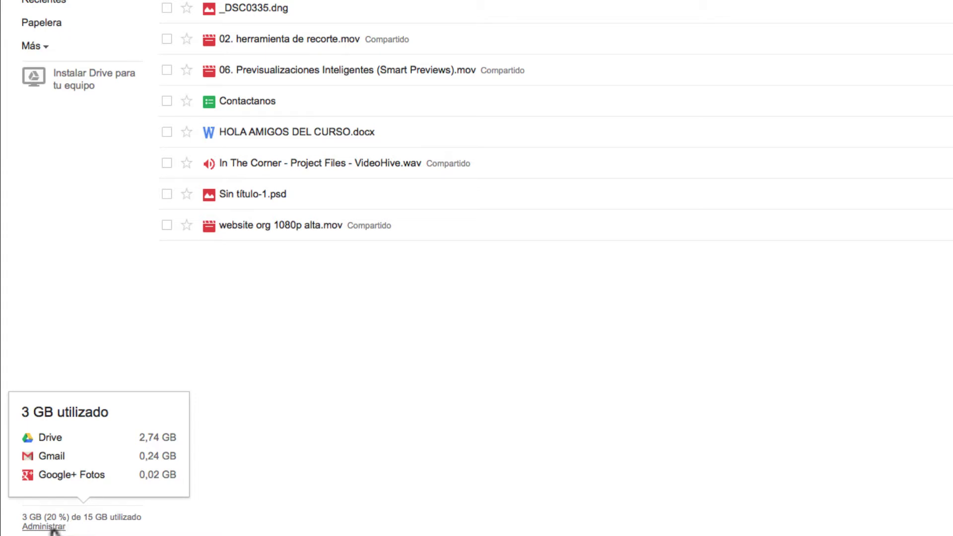
# Open storage management and page between the 15 GB–1 TB and 10–30 TB plans
pyautogui.click(56, 527)
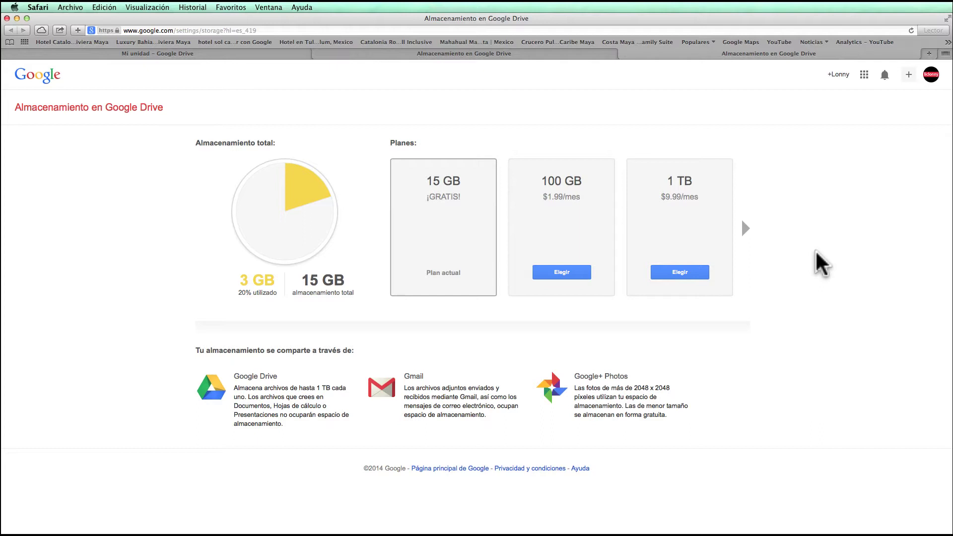
pyautogui.click(746, 229)
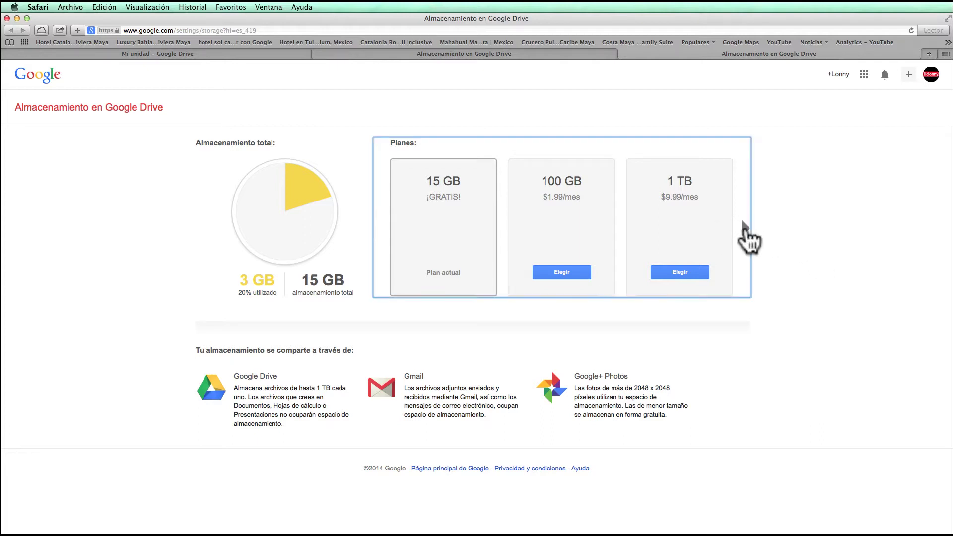
pyautogui.click(746, 229)
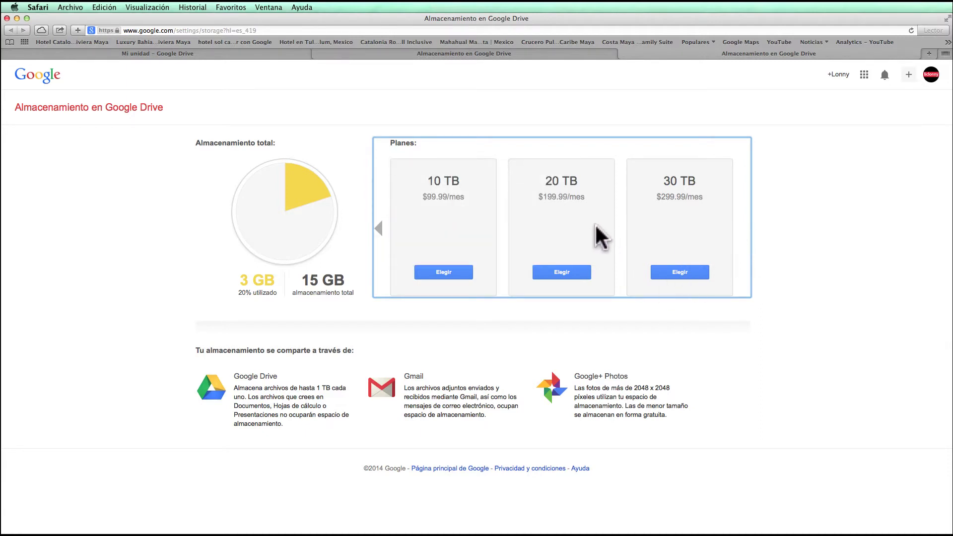
pyautogui.click(379, 229)
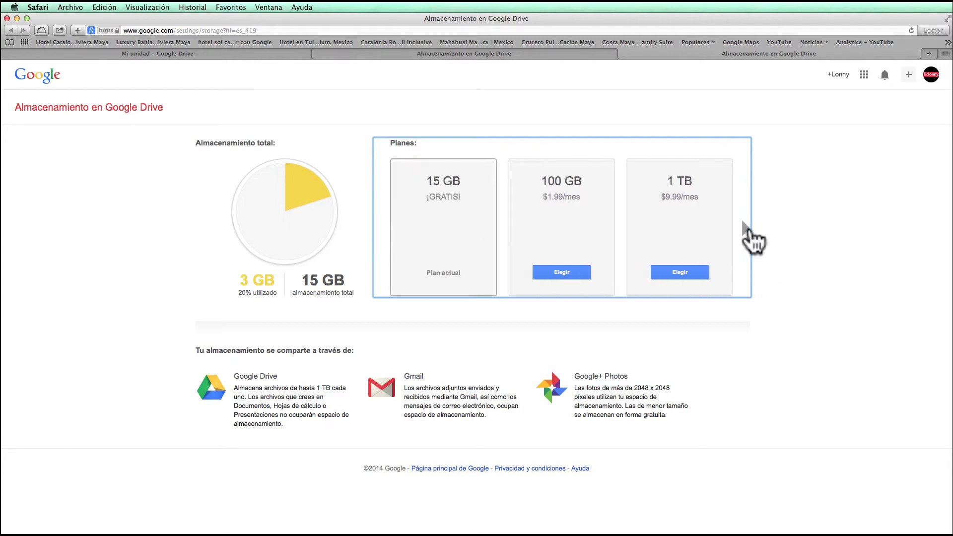
pyautogui.click(746, 229)
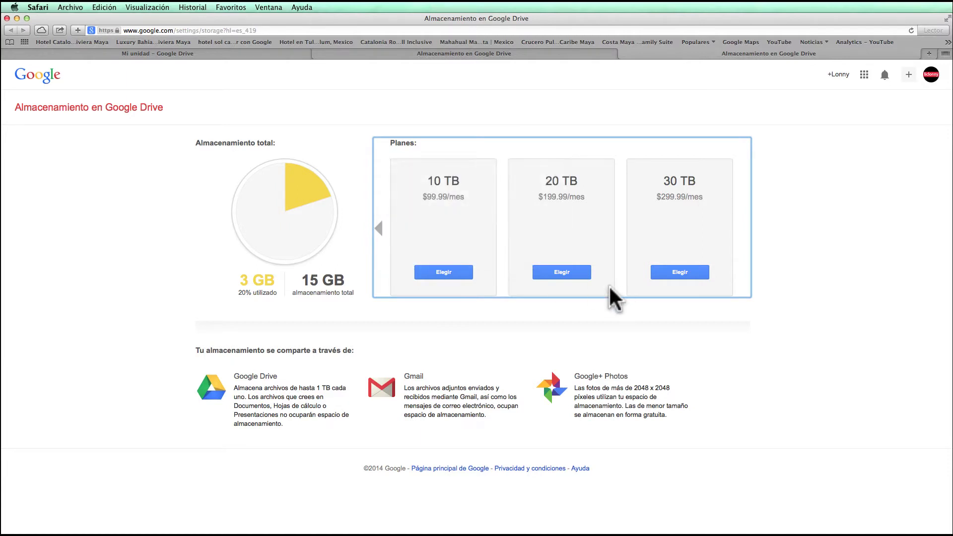
pyautogui.click(379, 228)
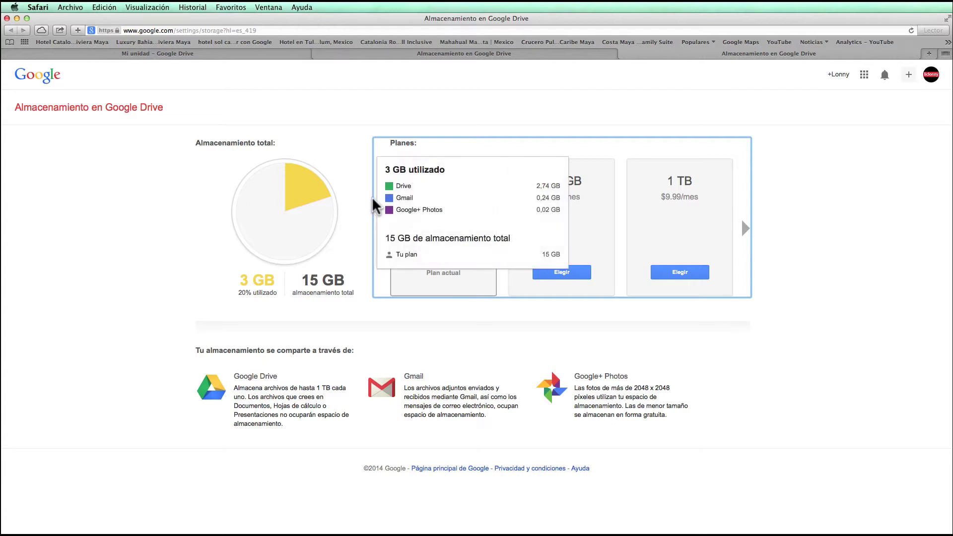
pyautogui.moveTo(157, 54)
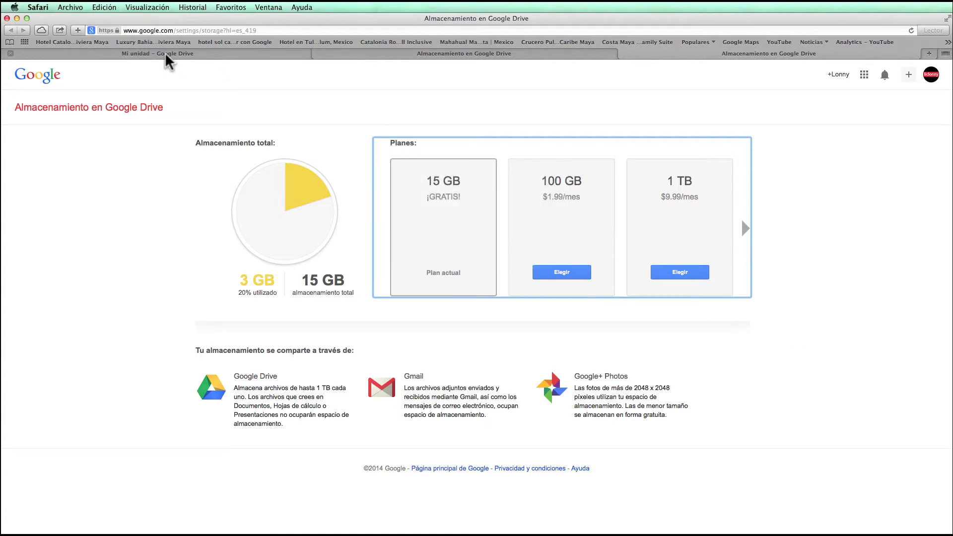
# Switch to the 'Mi unidad – Google Drive' tab and show the profile avatar's account panel
pyautogui.click(168, 55)
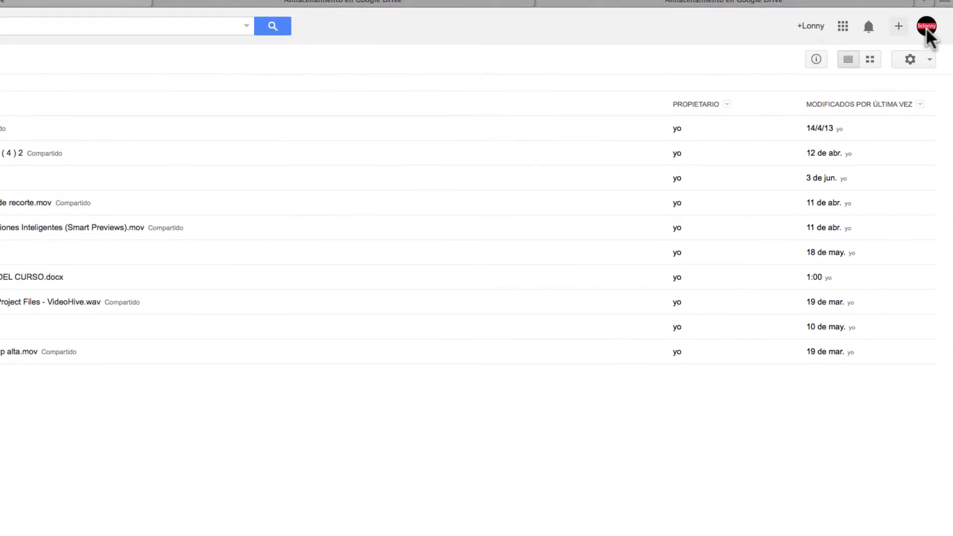
pyautogui.click(926, 27)
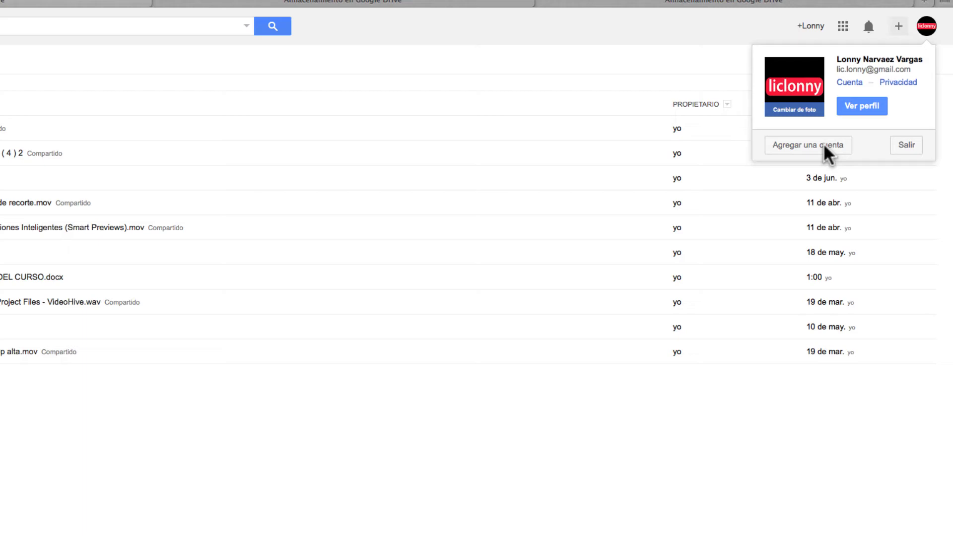
# Choose 'Agregar una cuenta' to start adding another Google account
pyautogui.click(820, 144)
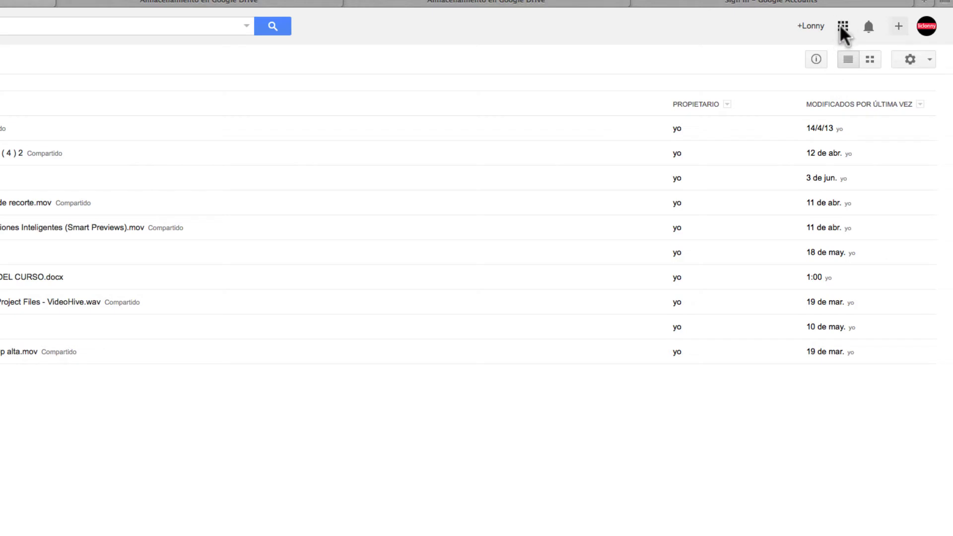
# Launch Gmail in a new tab from Drive's apps grid
pyautogui.click(843, 27)
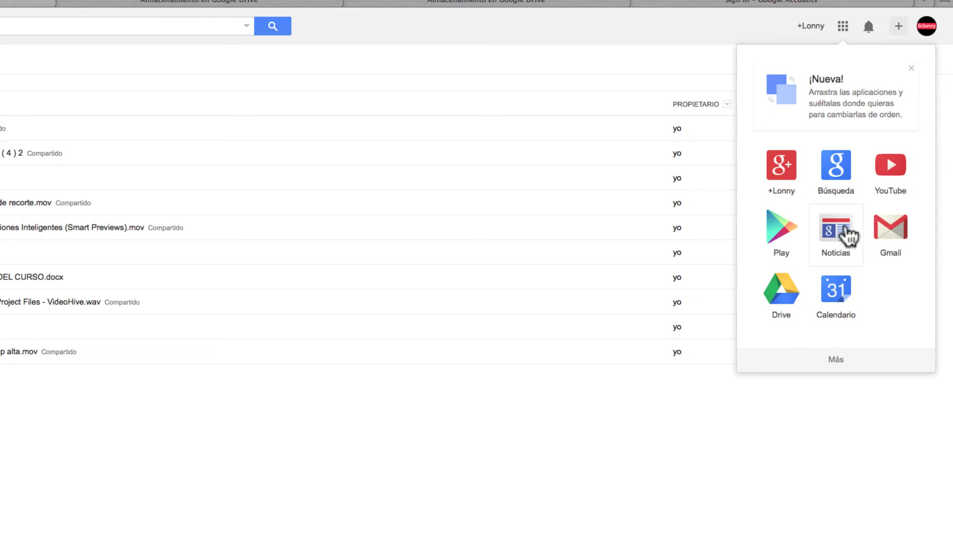
pyautogui.click(886, 229)
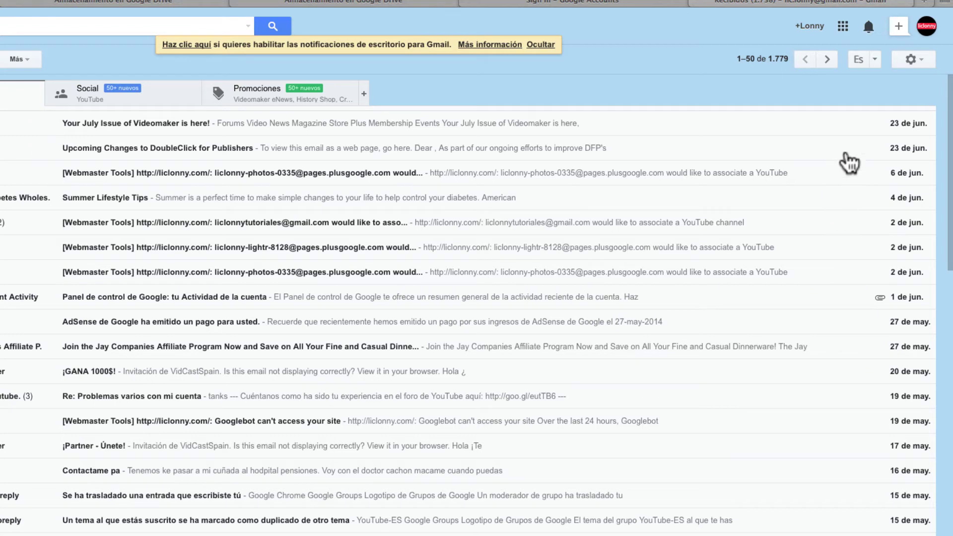
# Launch Drive from Gmail's apps grid, opening Mi unidad in another tab
pyautogui.click(843, 30)
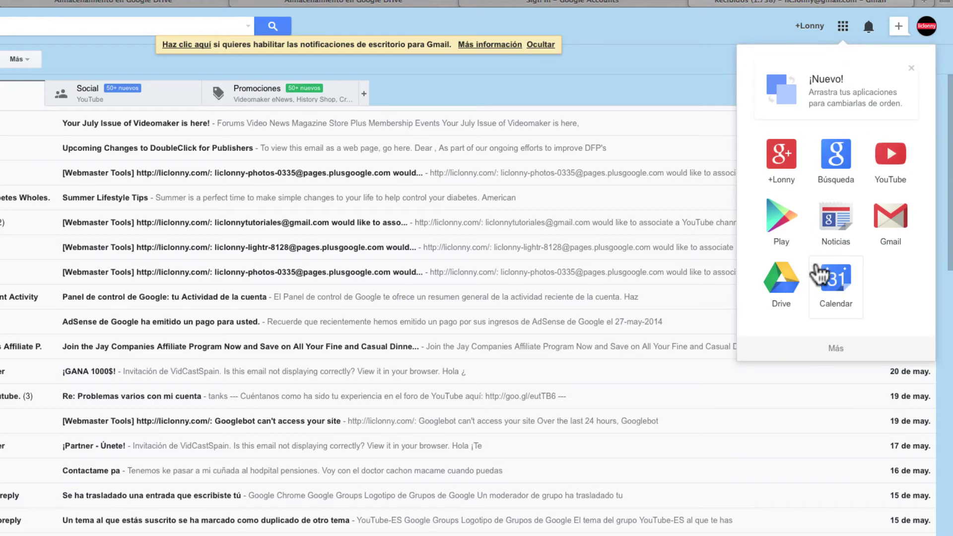
pyautogui.click(784, 290)
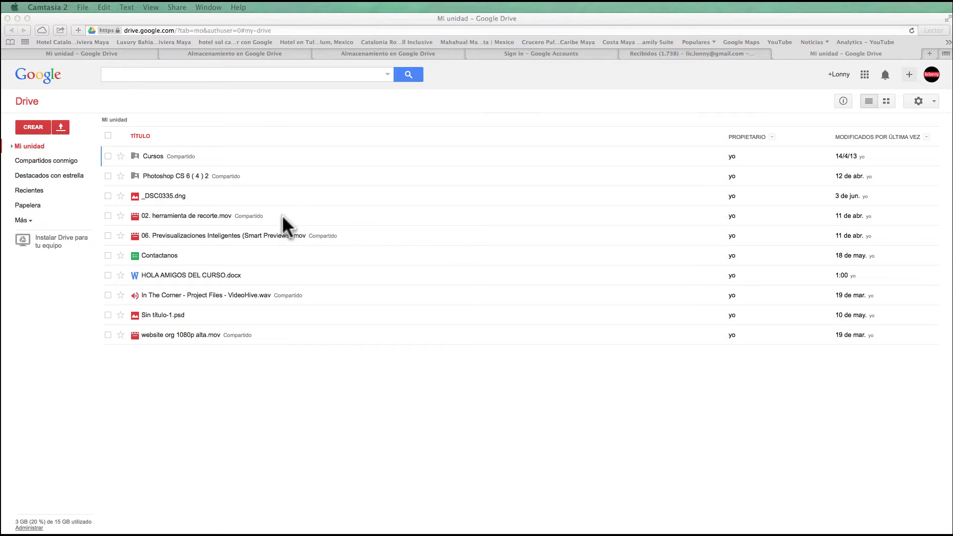
pyautogui.click(108, 75)
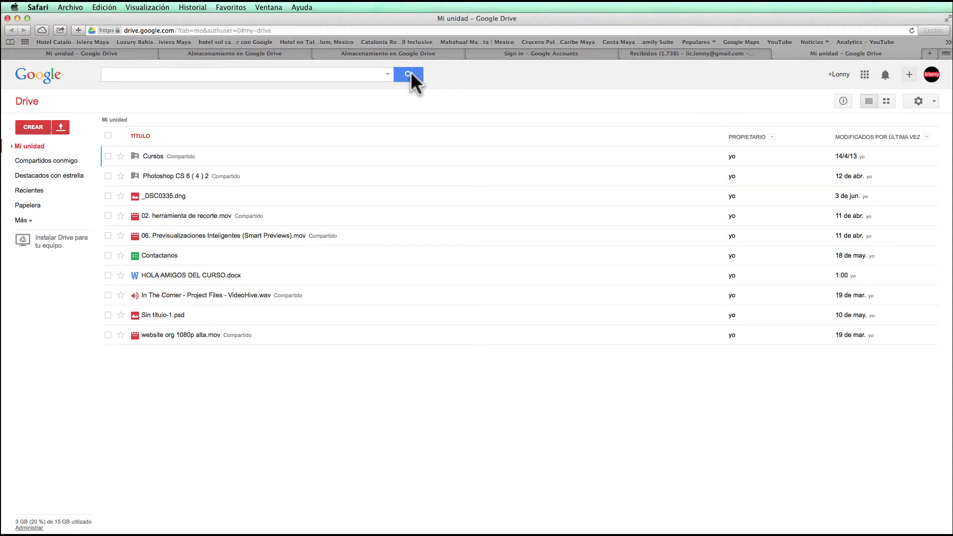
pyautogui.click(140, 74)
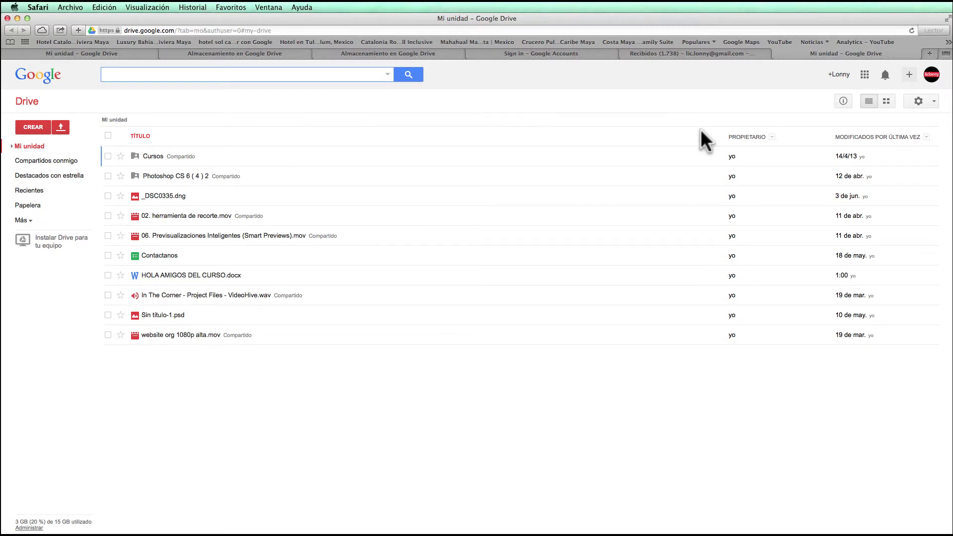
pyautogui.click(865, 76)
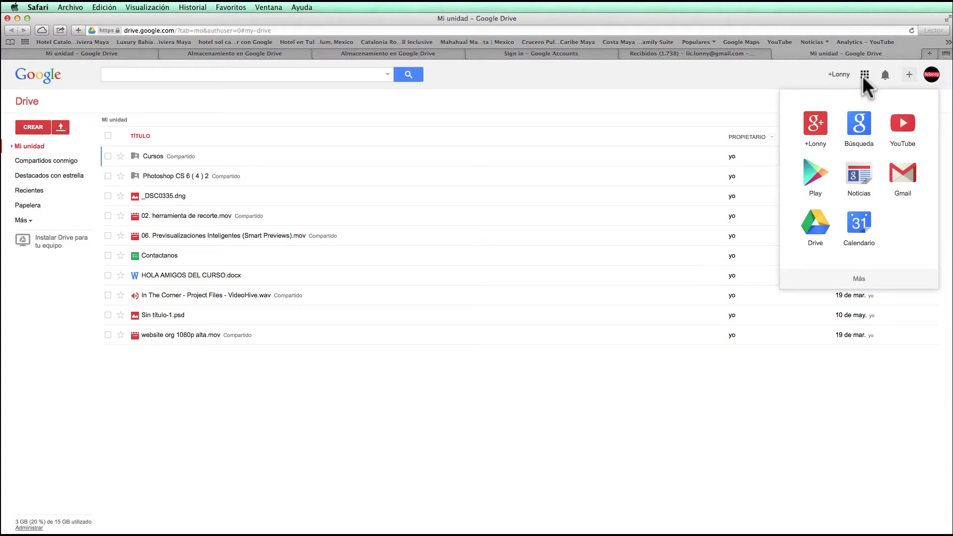
pyautogui.click(864, 75)
pyautogui.click(884, 75)
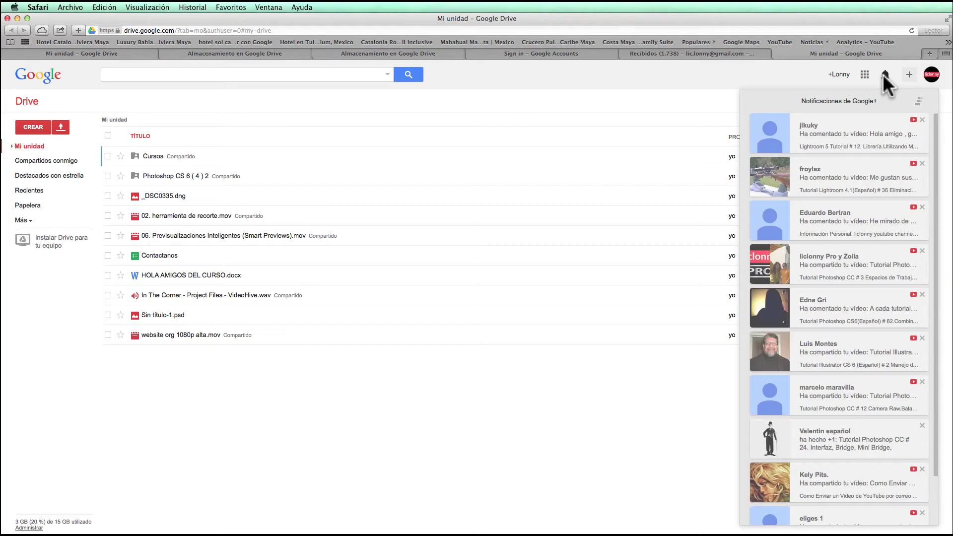
pyautogui.click(883, 75)
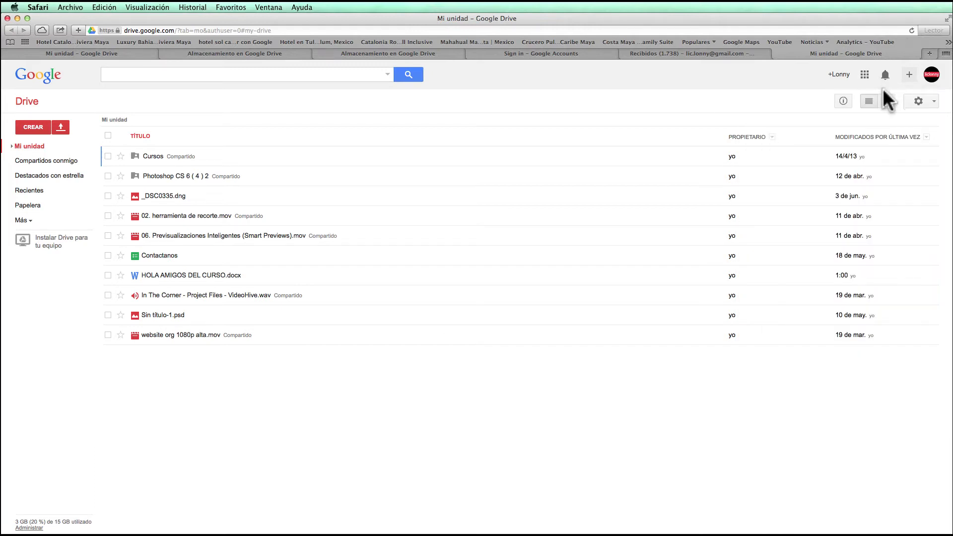
pyautogui.click(929, 77)
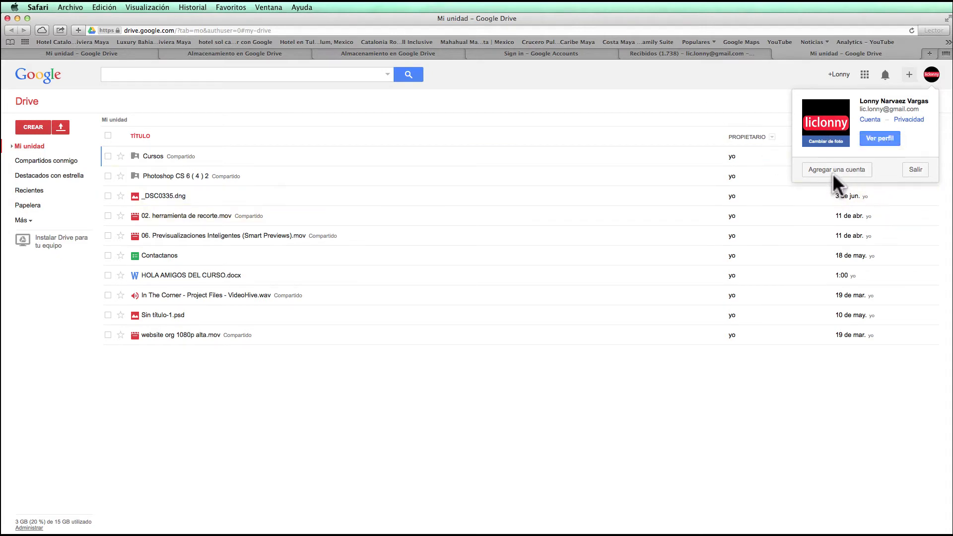
pyautogui.click(723, 105)
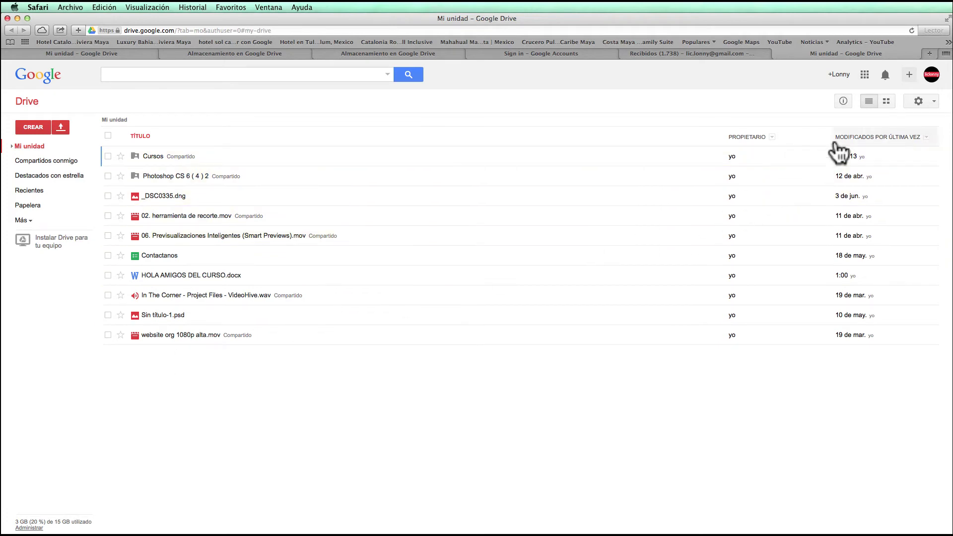
pyautogui.click(885, 103)
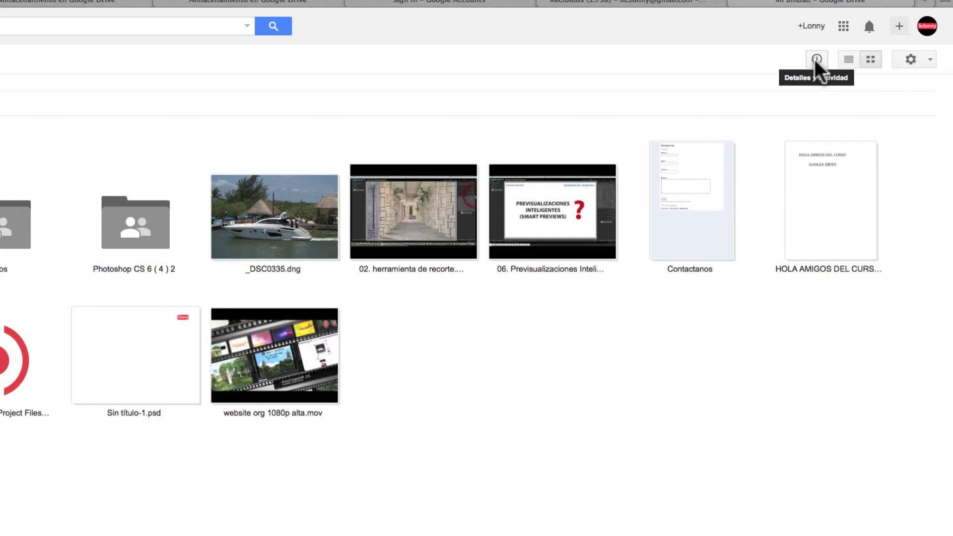
pyautogui.click(817, 60)
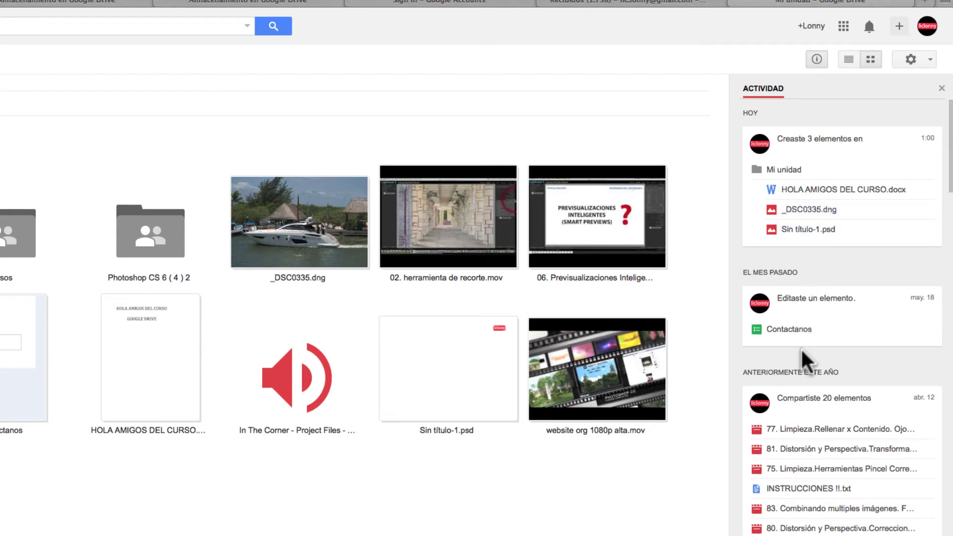
pyautogui.scroll(-2, 834, 472)
pyautogui.scroll(-2, 835, 473)
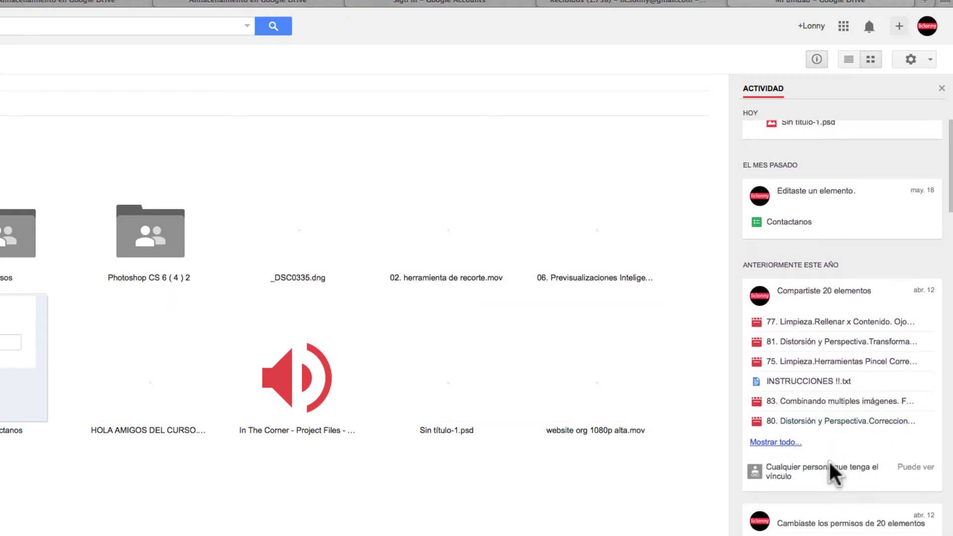
pyautogui.scroll(-2, 831, 470)
pyautogui.scroll(-2, 832, 469)
pyautogui.scroll(-2, 832, 469)
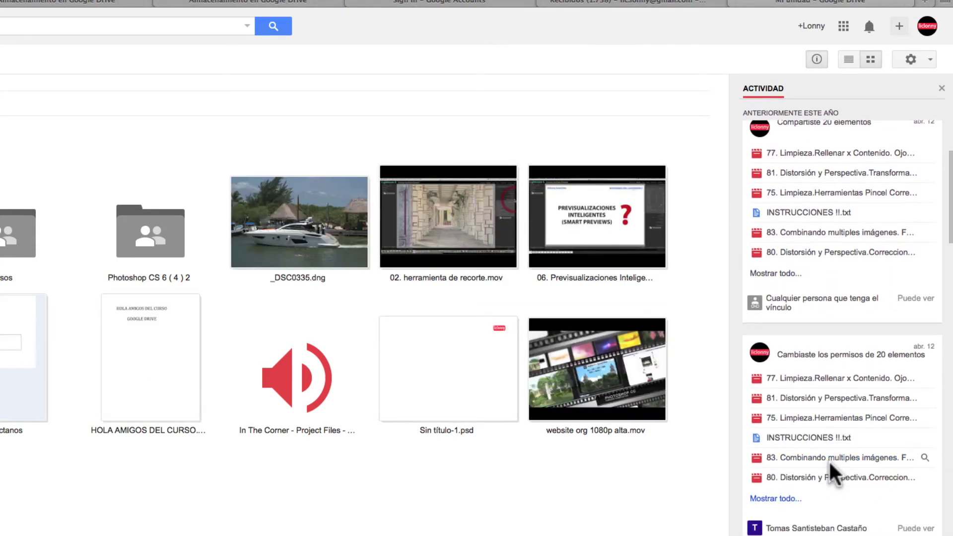
pyautogui.scroll(-1, 831, 469)
pyautogui.scroll(-1, 832, 470)
pyautogui.scroll(-1, 832, 470)
pyautogui.scroll(-3, 832, 472)
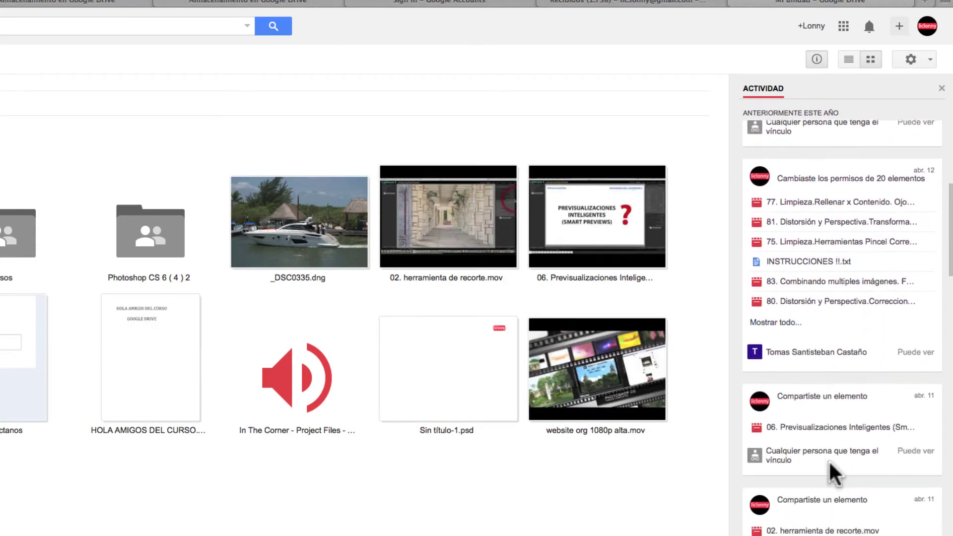
pyautogui.scroll(-1, 832, 472)
pyautogui.scroll(-2, 834, 473)
pyautogui.scroll(-1, 834, 473)
pyautogui.scroll(-3, 834, 474)
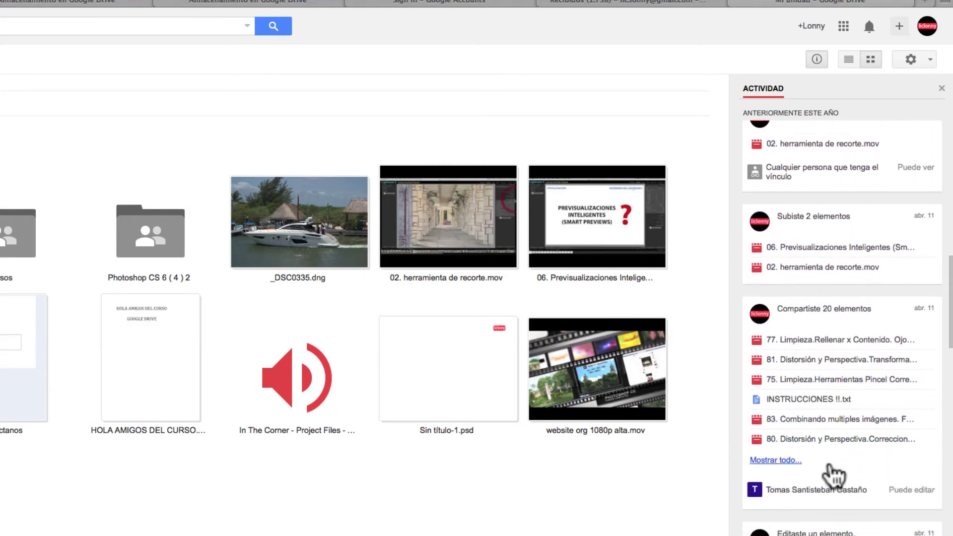
pyautogui.scroll(-1, 835, 475)
pyautogui.scroll(-2, 834, 475)
pyautogui.scroll(-2, 835, 476)
pyautogui.scroll(-1, 834, 475)
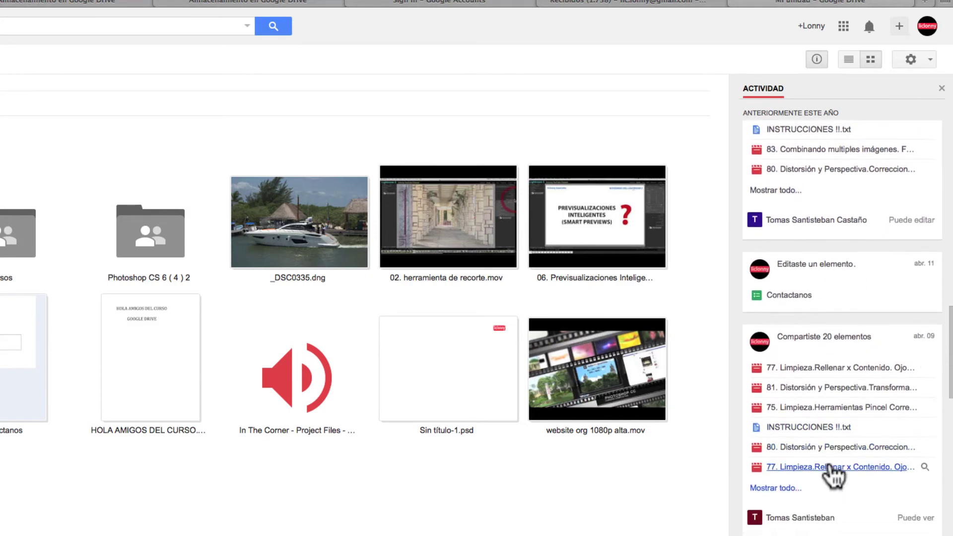
pyautogui.scroll(-2, 834, 476)
pyautogui.scroll(-1, 834, 476)
pyautogui.scroll(-3, 834, 475)
pyautogui.scroll(-2, 834, 474)
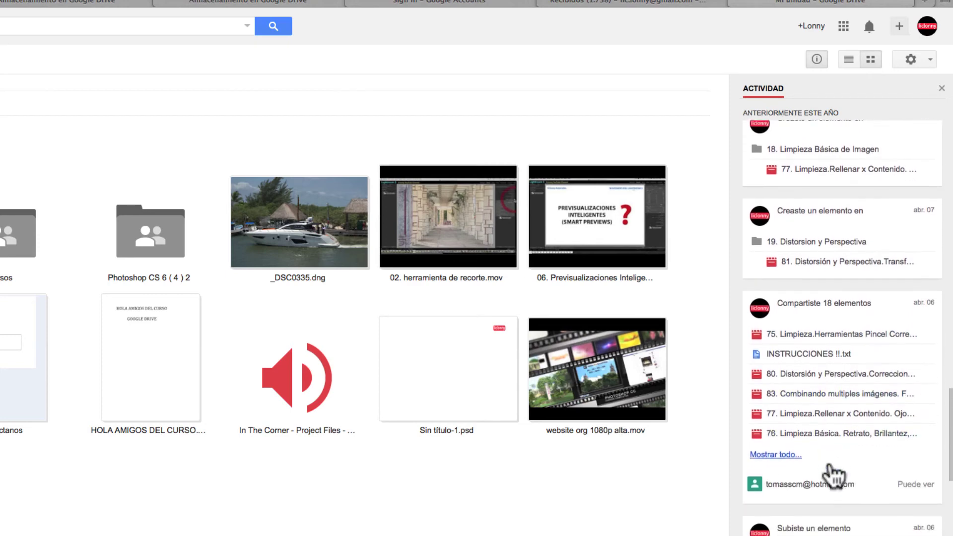
pyautogui.scroll(-2, 831, 475)
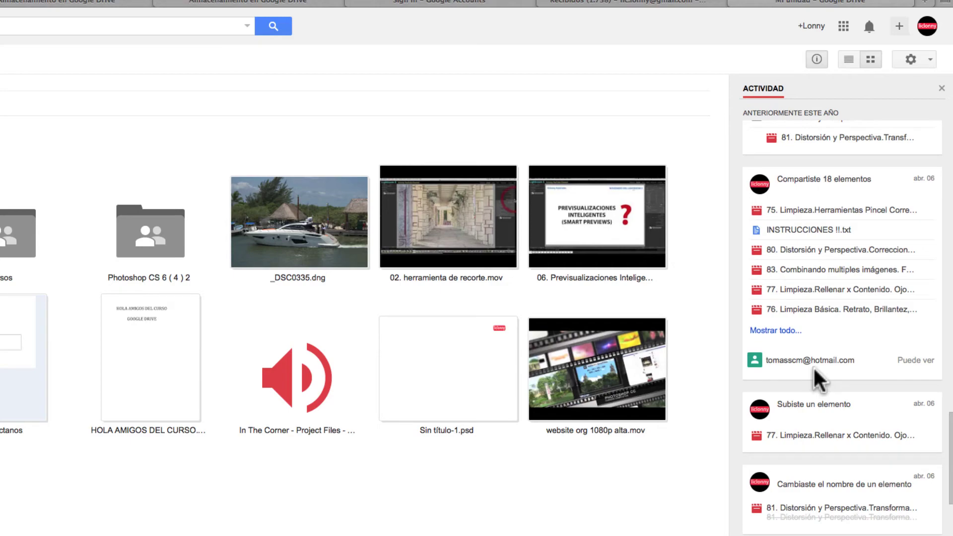
pyautogui.scroll(-4, 817, 380)
pyautogui.scroll(-2, 821, 411)
pyautogui.scroll(-1, 820, 411)
pyautogui.scroll(6, 820, 412)
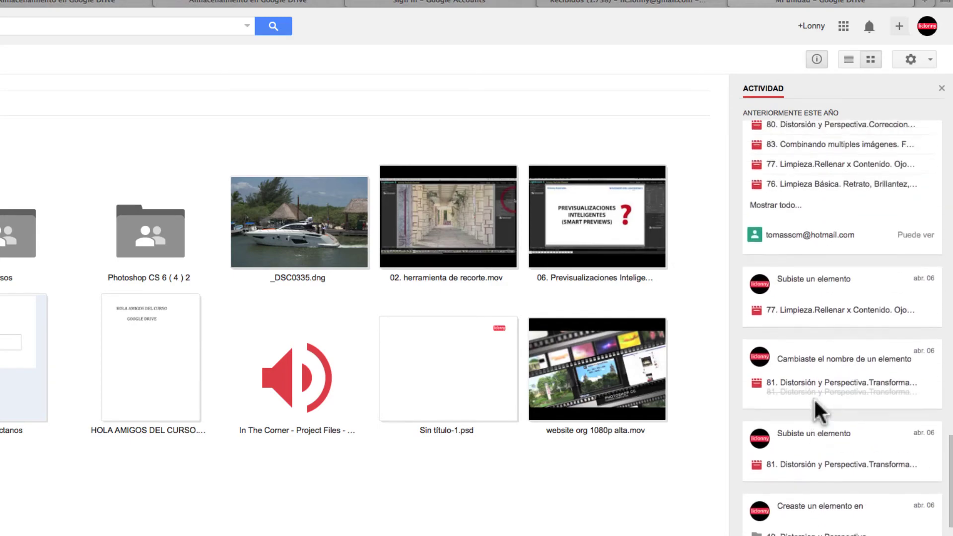
pyautogui.scroll(3, 818, 405)
pyautogui.scroll(3, 816, 399)
pyautogui.scroll(3, 817, 298)
pyautogui.scroll(2, 824, 199)
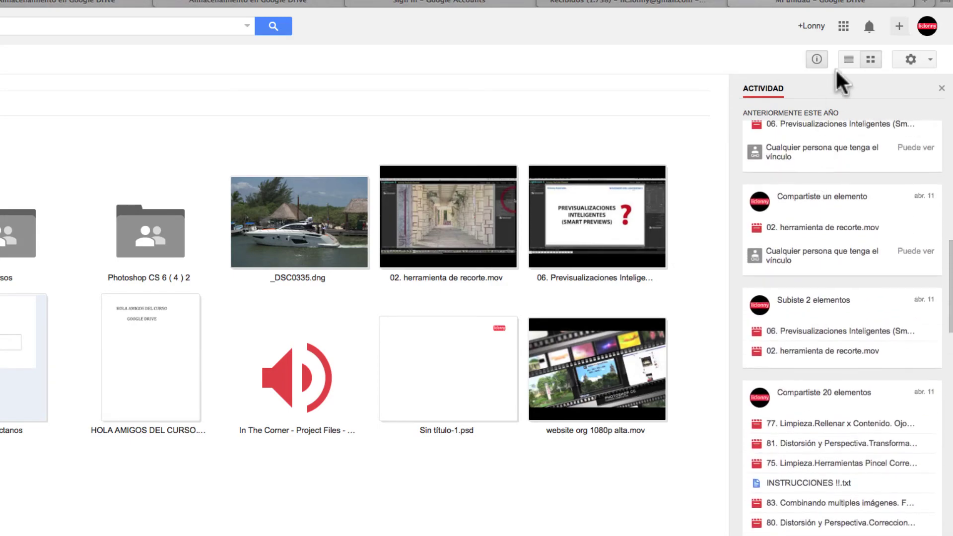
# Close Actividad, switch to list layout, expand Mi unidad and open the Cursos folder's actions menu
pyautogui.click(817, 60)
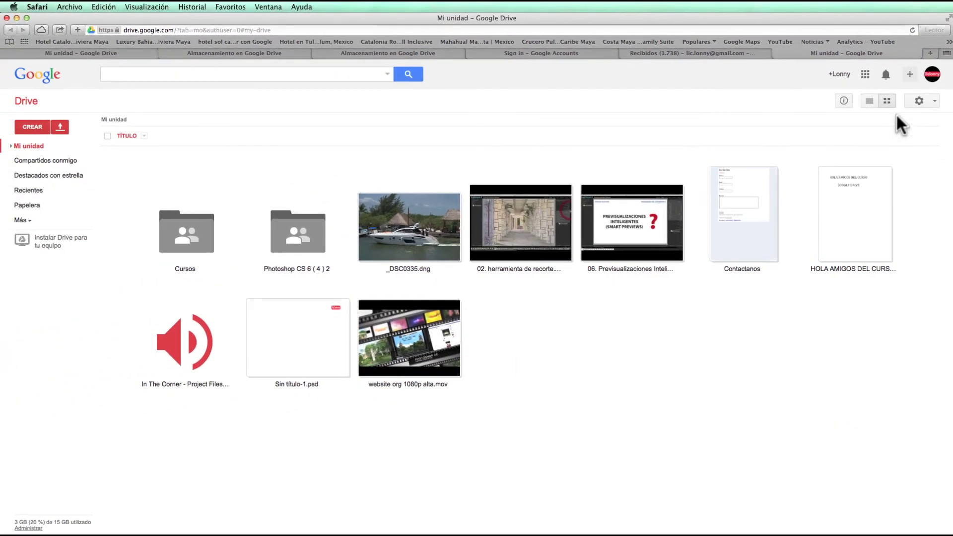
pyautogui.click(869, 101)
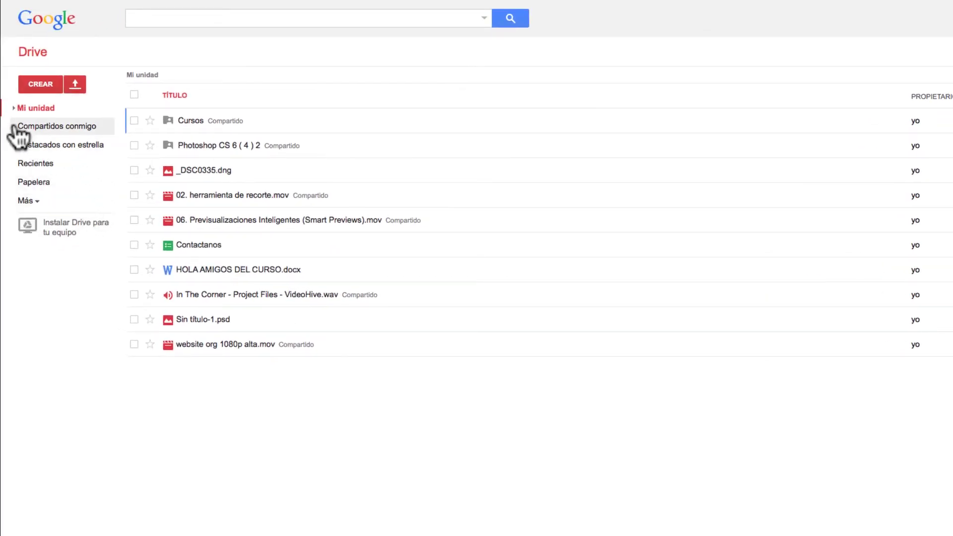
pyautogui.click(14, 108)
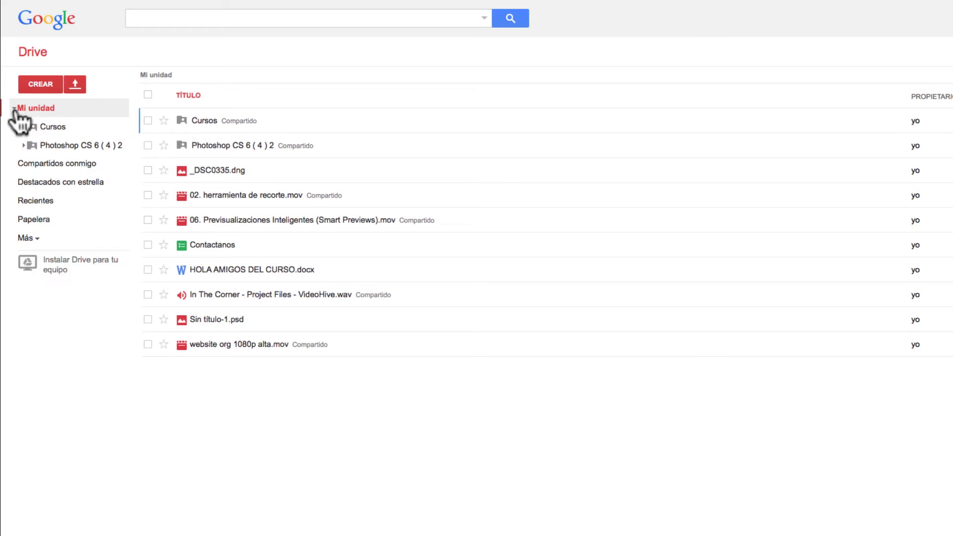
pyautogui.moveTo(52, 127)
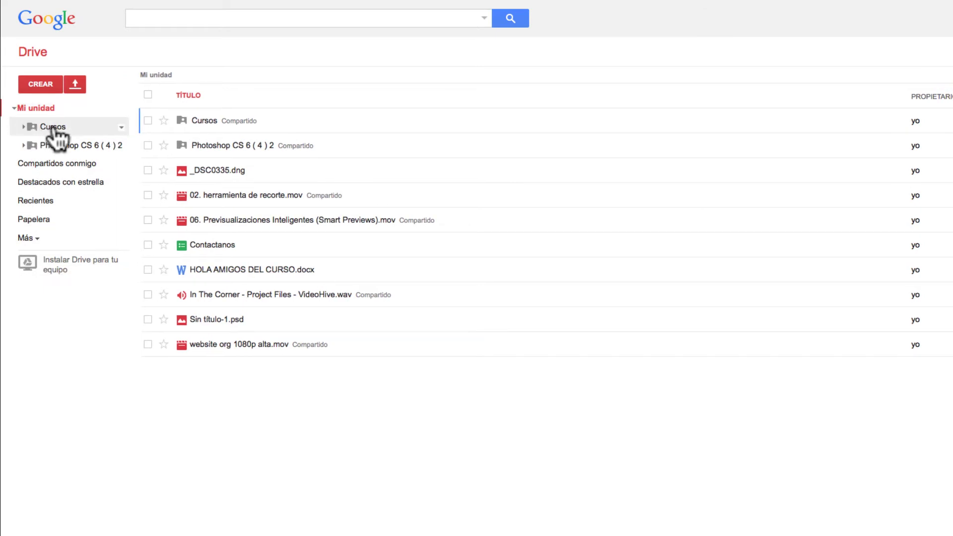
pyautogui.click(121, 127)
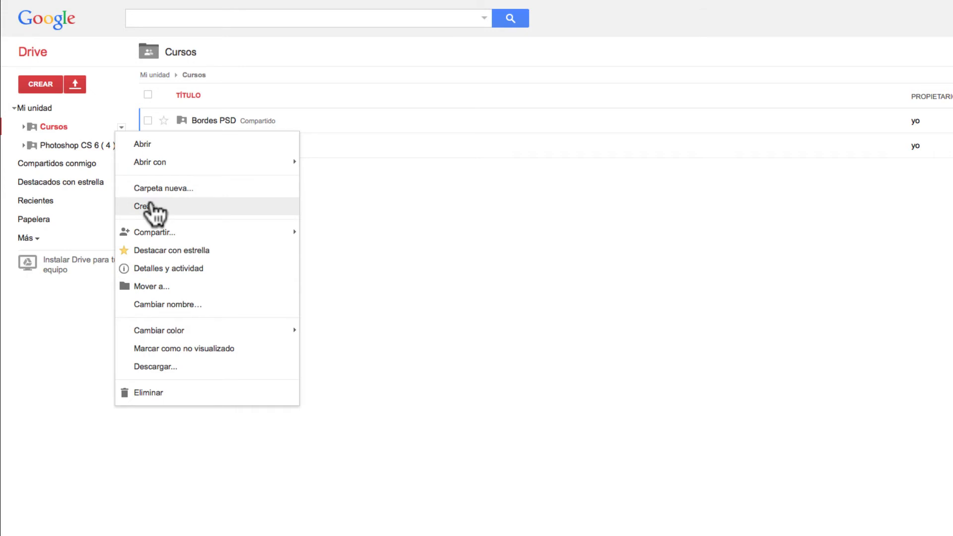
pyautogui.moveTo(154, 232)
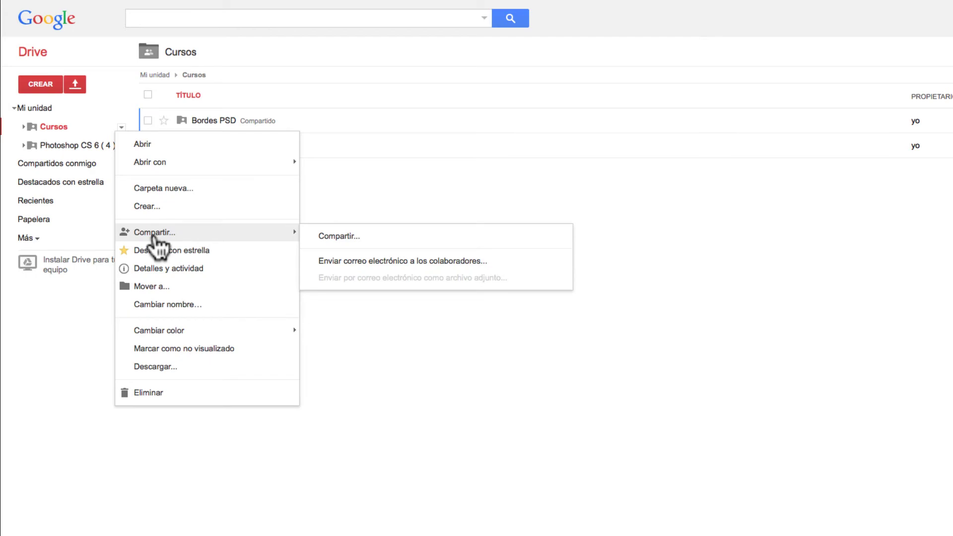
# Review who can access Cursos in its sharing settings, then close them with Finalizado
pyautogui.click(337, 237)
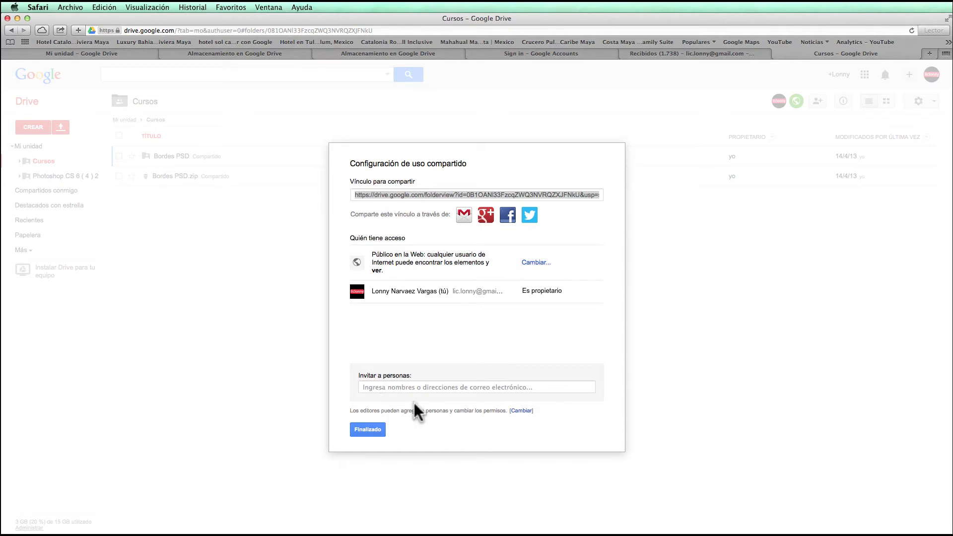
pyautogui.click(370, 430)
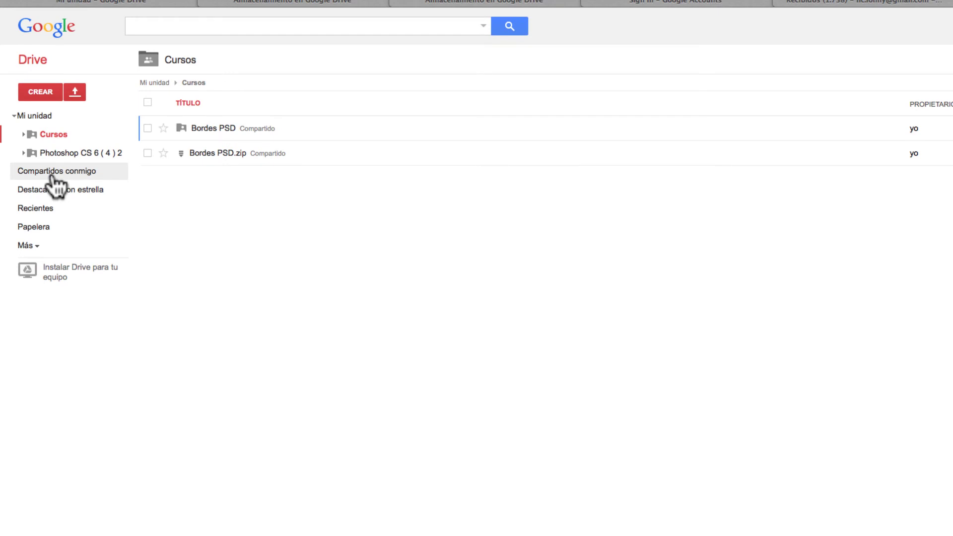
# Browse Compartidos conmigo and Destacados con estrella, then open Recientes and skim its list
pyautogui.click(68, 174)
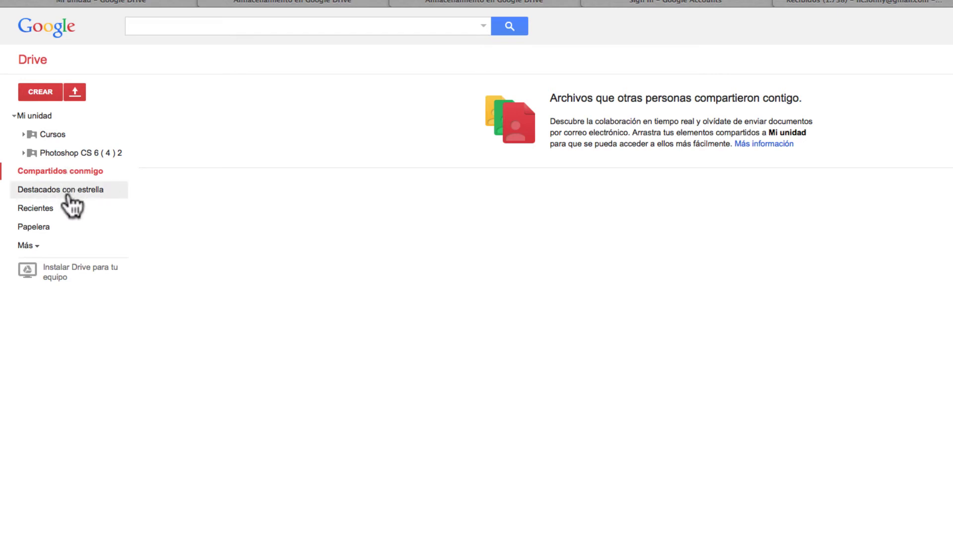
pyautogui.click(70, 196)
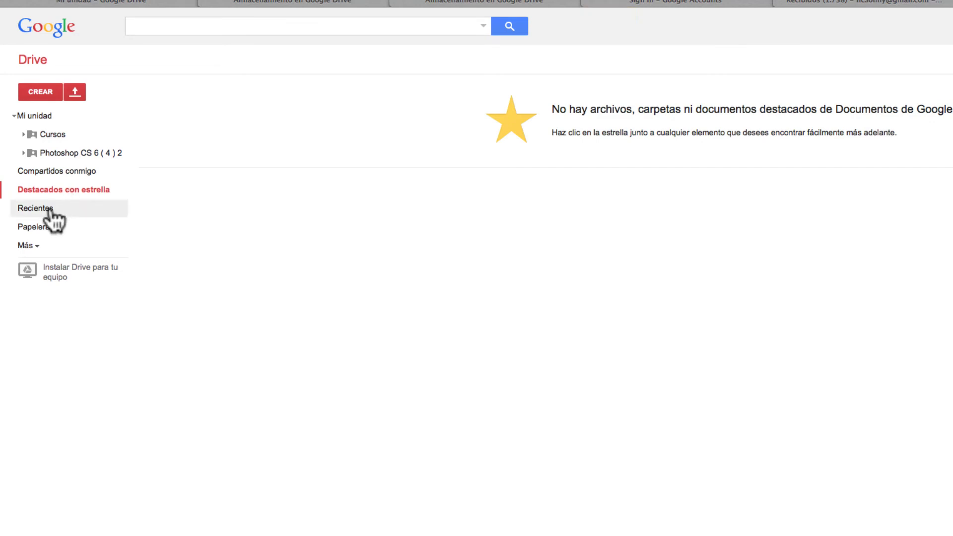
pyautogui.click(51, 208)
pyautogui.scroll(-2, 372, 315)
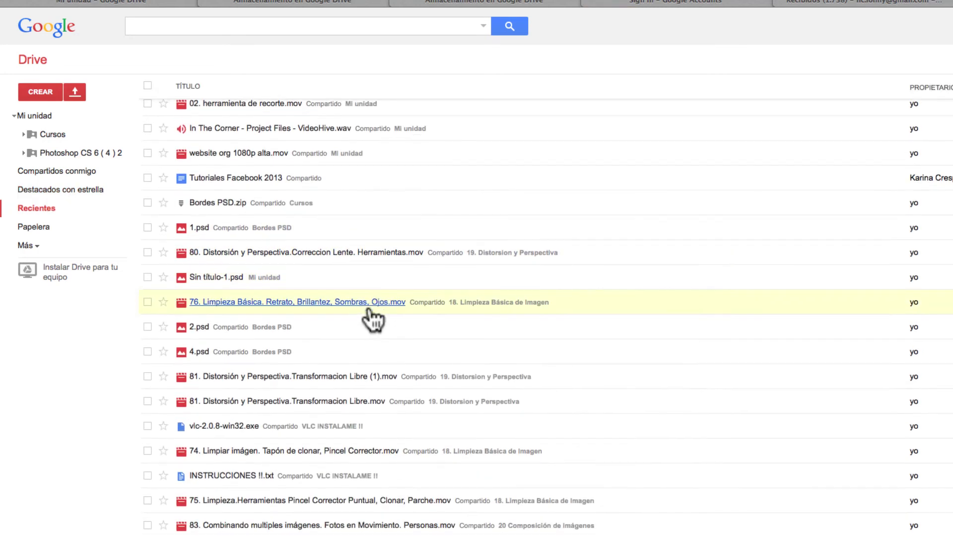
pyautogui.scroll(-5, 373, 315)
pyautogui.scroll(4, 370, 312)
pyautogui.scroll(3, 369, 308)
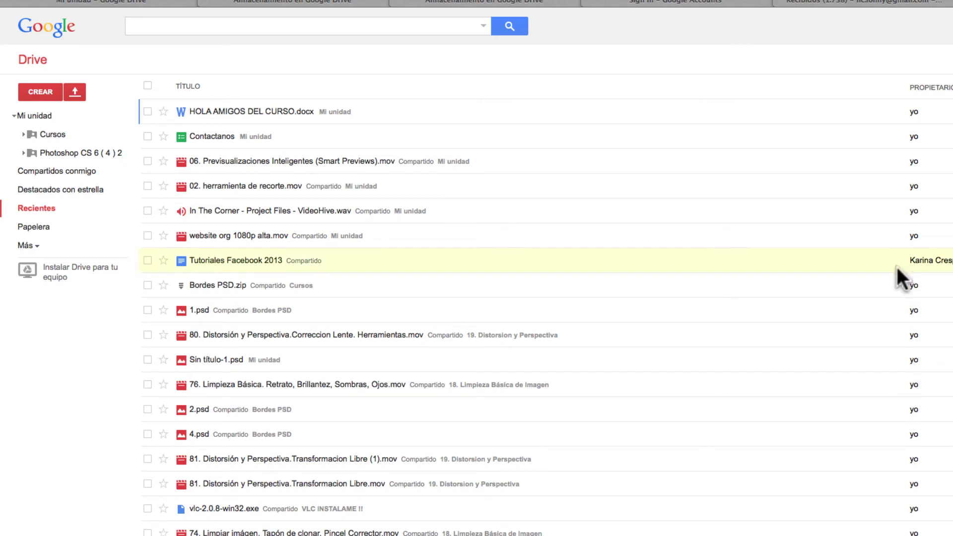
pyautogui.moveTo(930, 179)
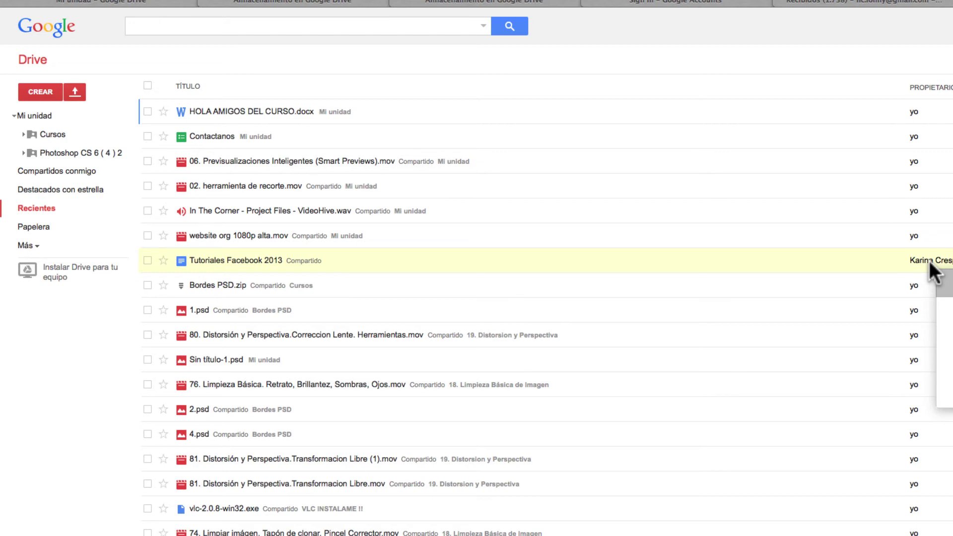
# Dismiss the popup beside Bordes PSD.zip and scroll through the recent files
pyautogui.click(896, 276)
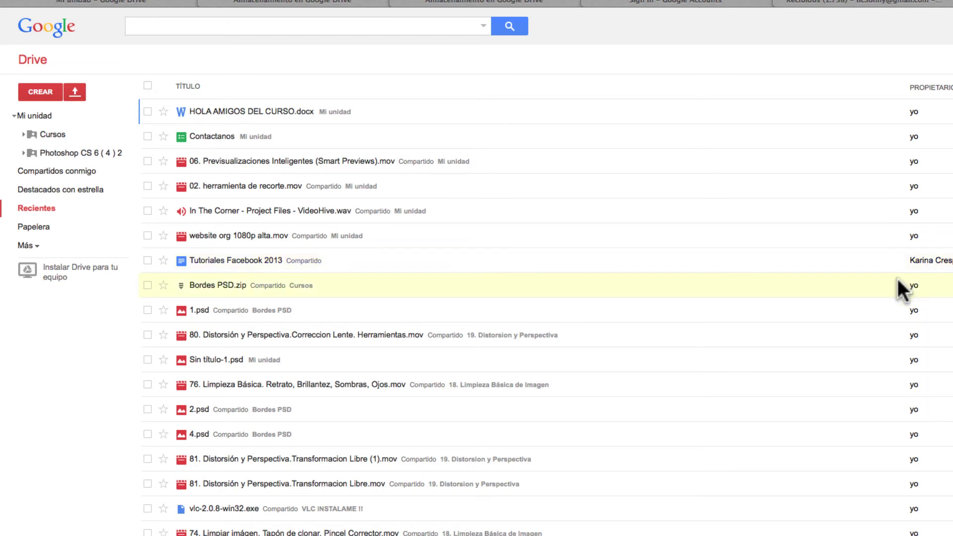
pyautogui.scroll(-2, 893, 300)
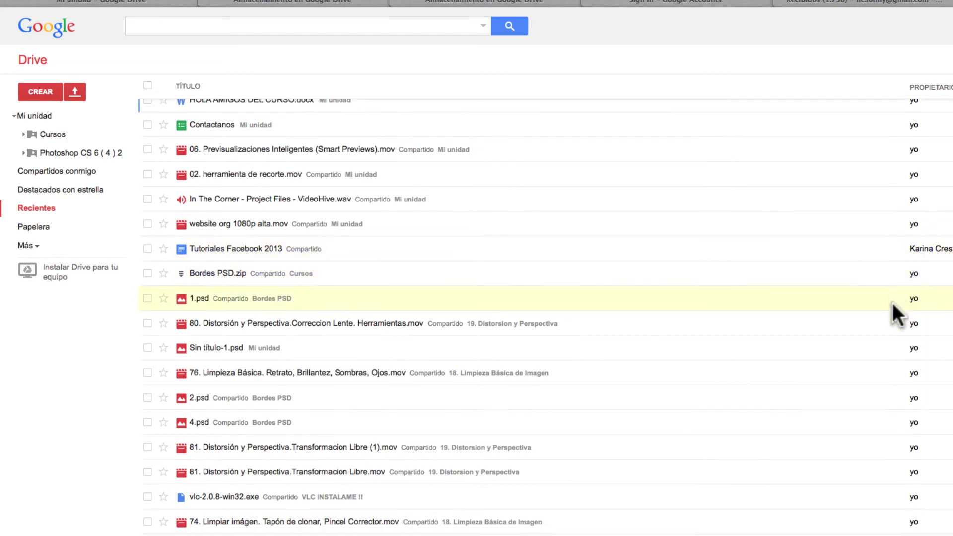
pyautogui.scroll(-1, 894, 313)
pyautogui.scroll(-1, 894, 312)
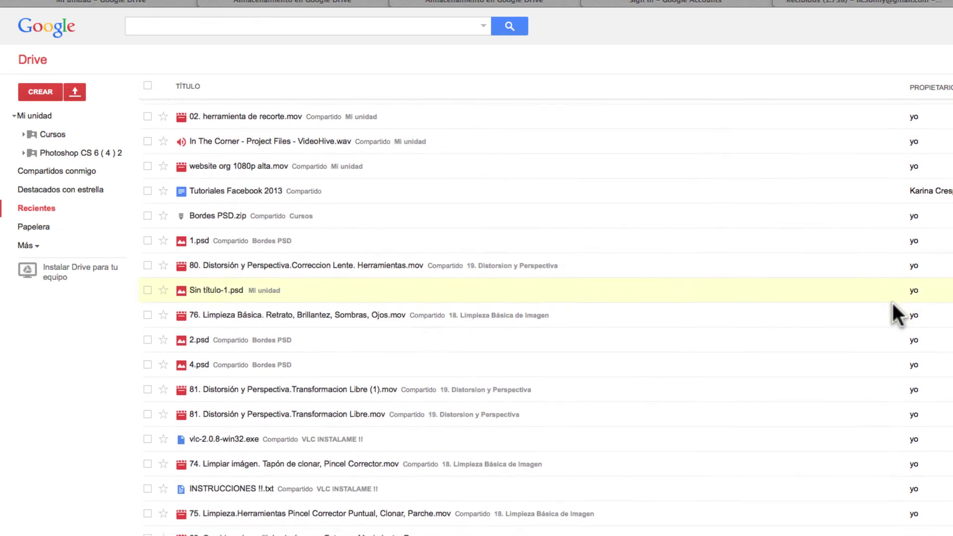
pyautogui.scroll(-3, 892, 307)
pyautogui.scroll(-2, 892, 308)
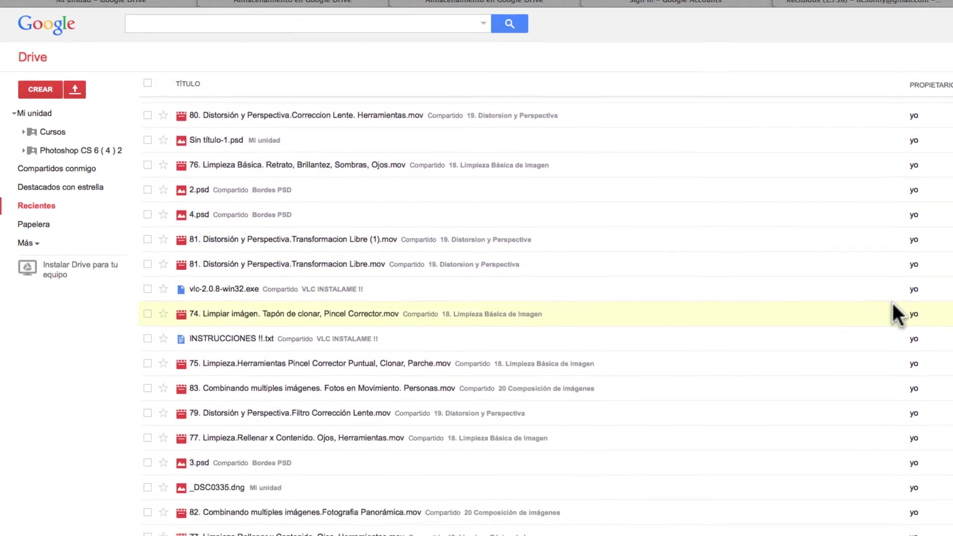
pyautogui.scroll(3, 893, 303)
pyautogui.scroll(5, 893, 304)
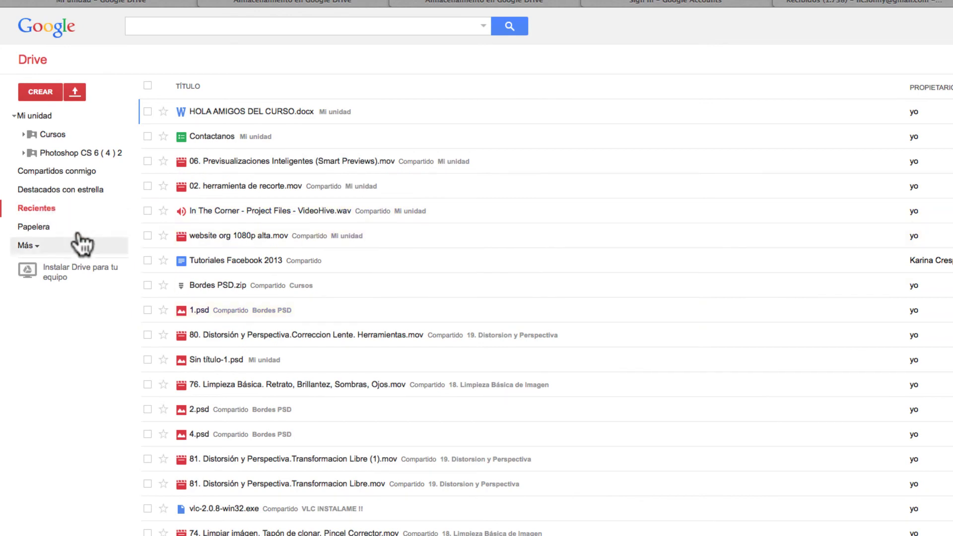
# Confirm Papelera is empty, then expand Más and open Todos los elementos
pyautogui.click(36, 227)
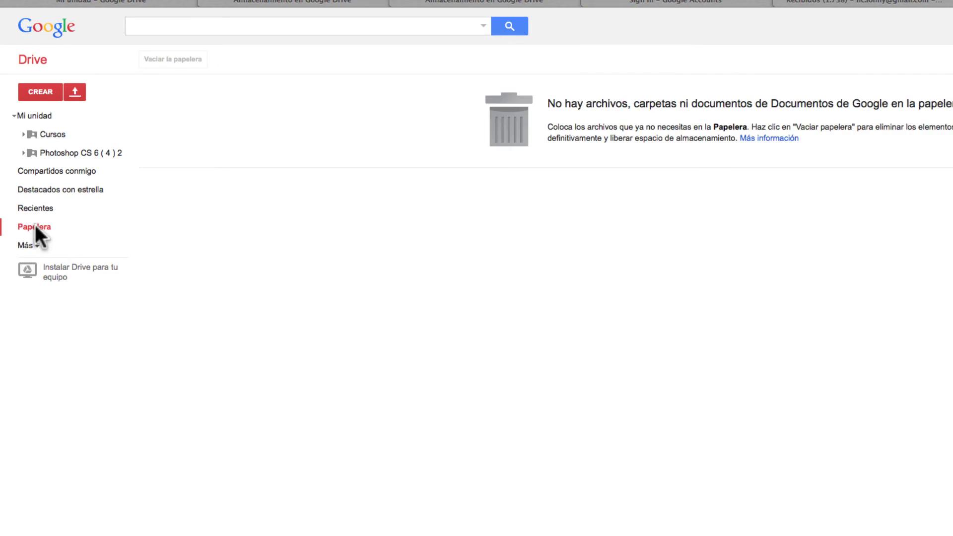
pyautogui.click(33, 246)
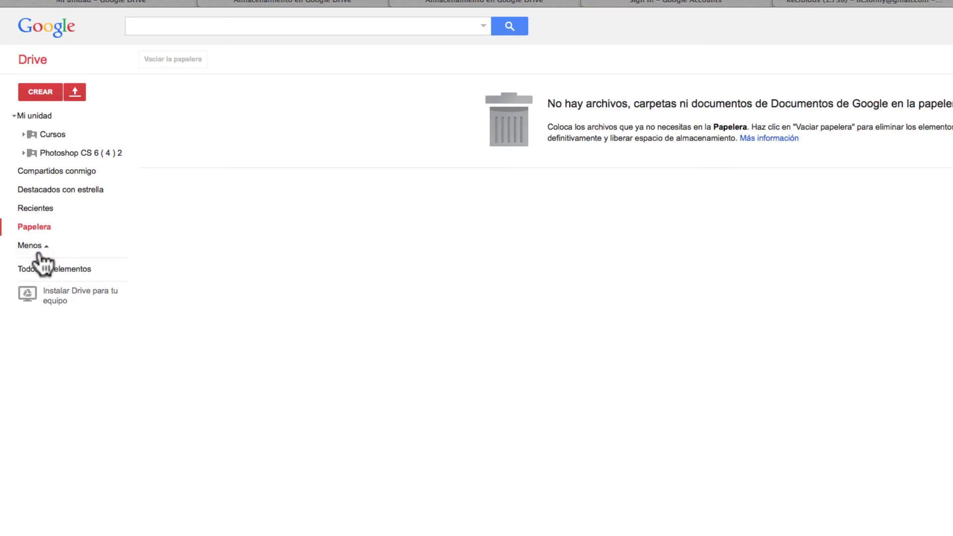
pyautogui.click(56, 276)
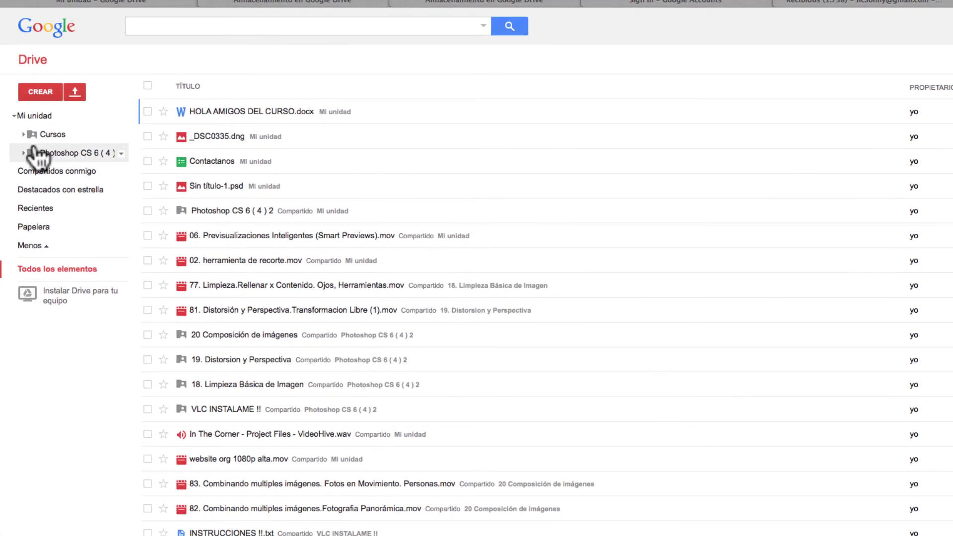
# Expand Cursos and Photoshop CS 6 ( 4 ) 2 in the tree, then collapse and re-expand Mi unidad
pyautogui.click(23, 135)
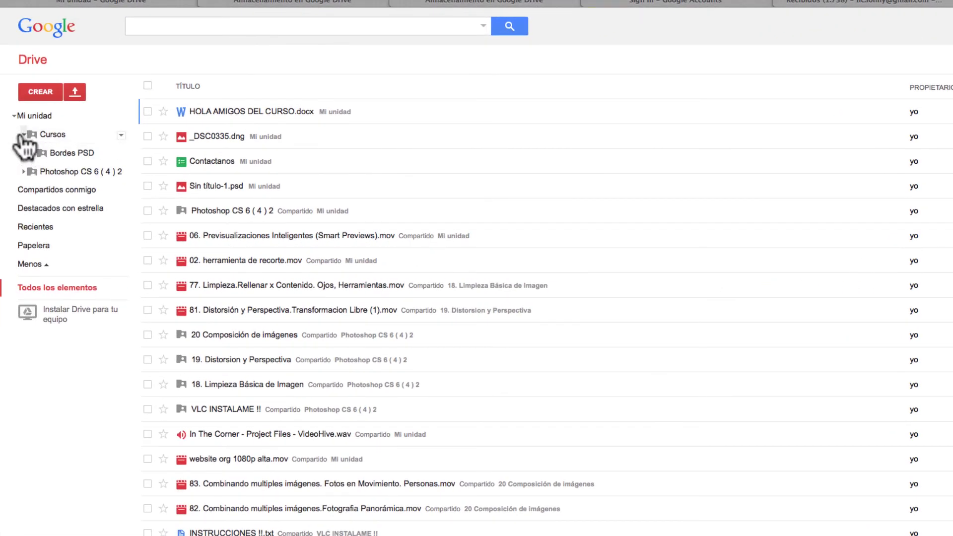
pyautogui.click(23, 172)
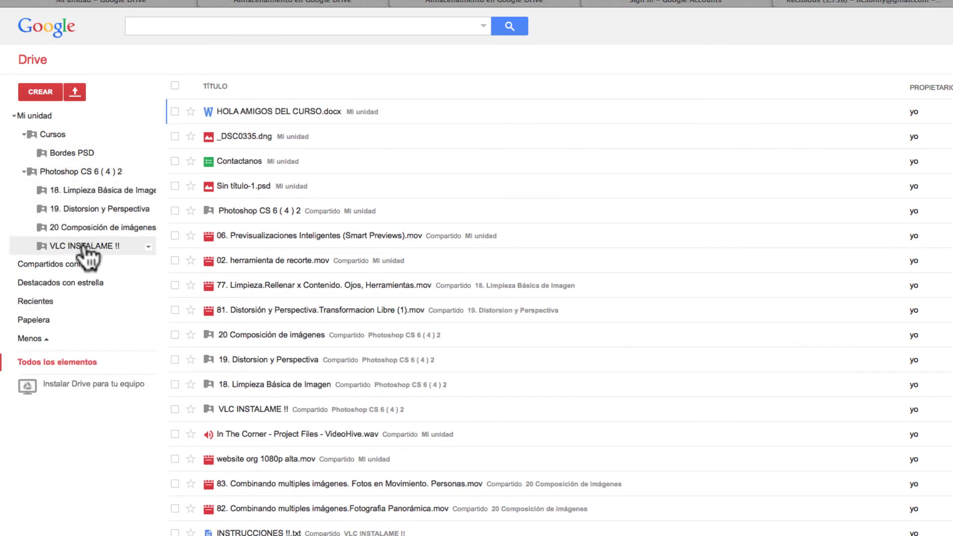
pyautogui.click(14, 117)
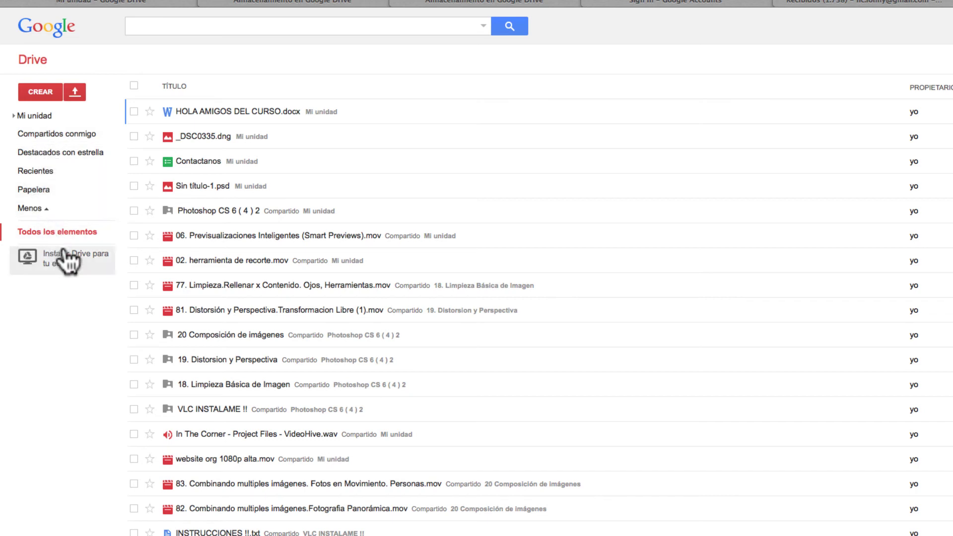
pyautogui.click(15, 116)
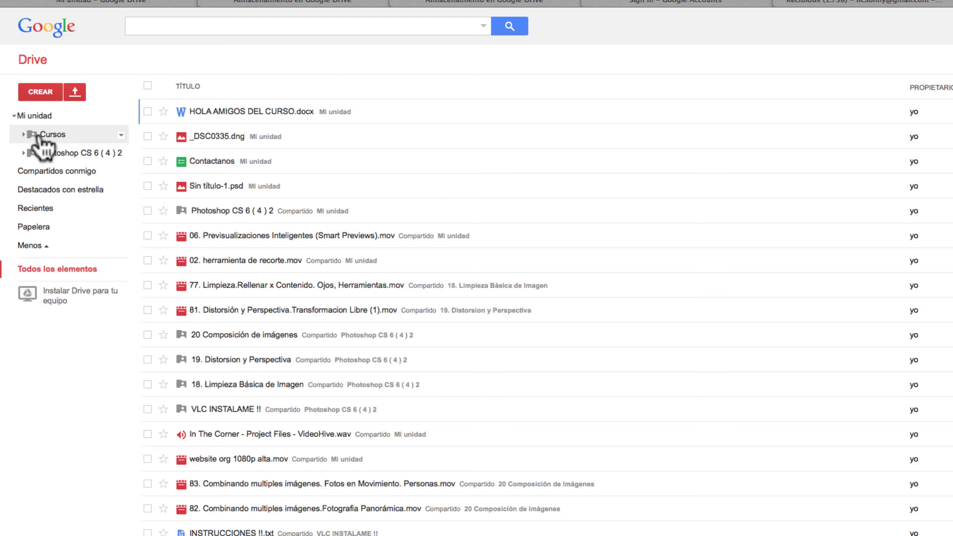
# Collapse Mi unidad, then visit Compartidos conmigo, Destacados con estrella, Recientes and Papelera
pyautogui.click(13, 116)
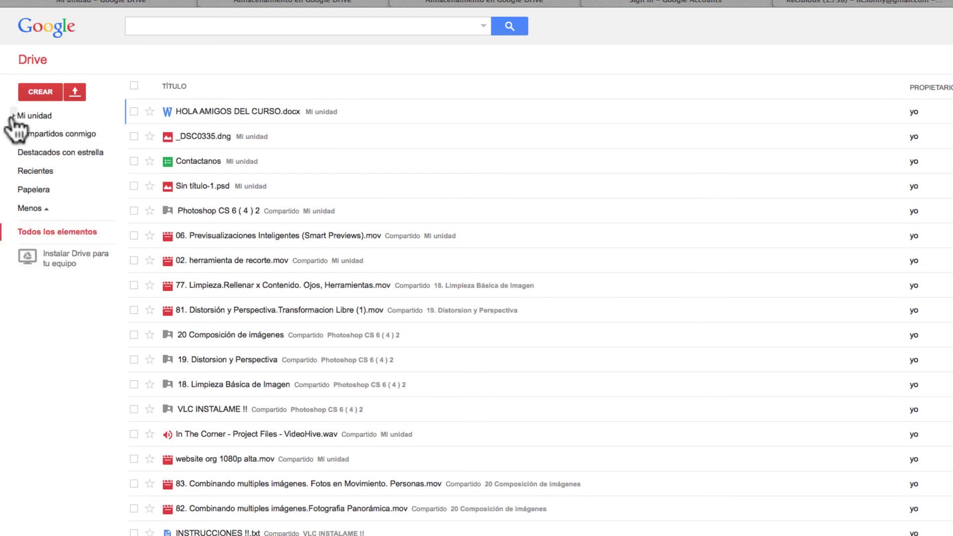
pyautogui.click(56, 138)
pyautogui.click(62, 152)
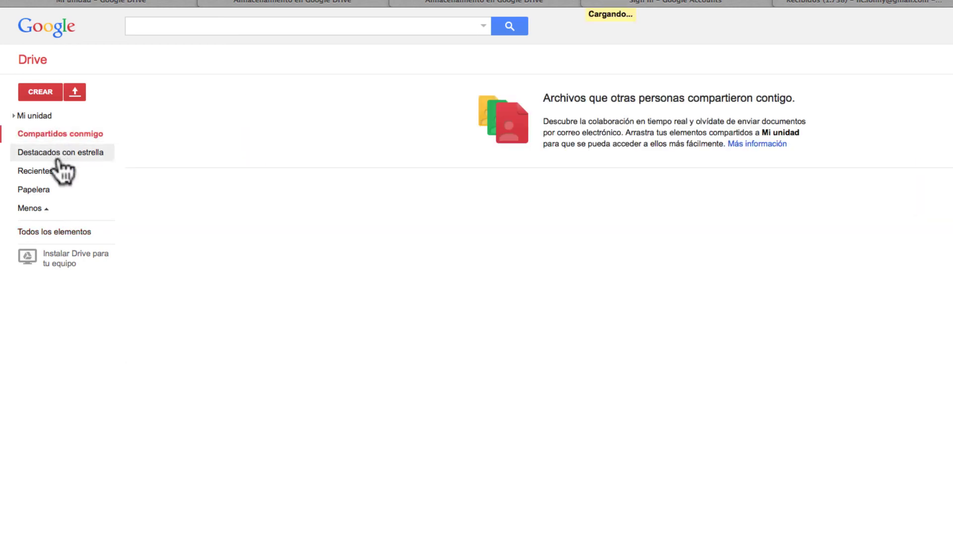
pyautogui.click(46, 172)
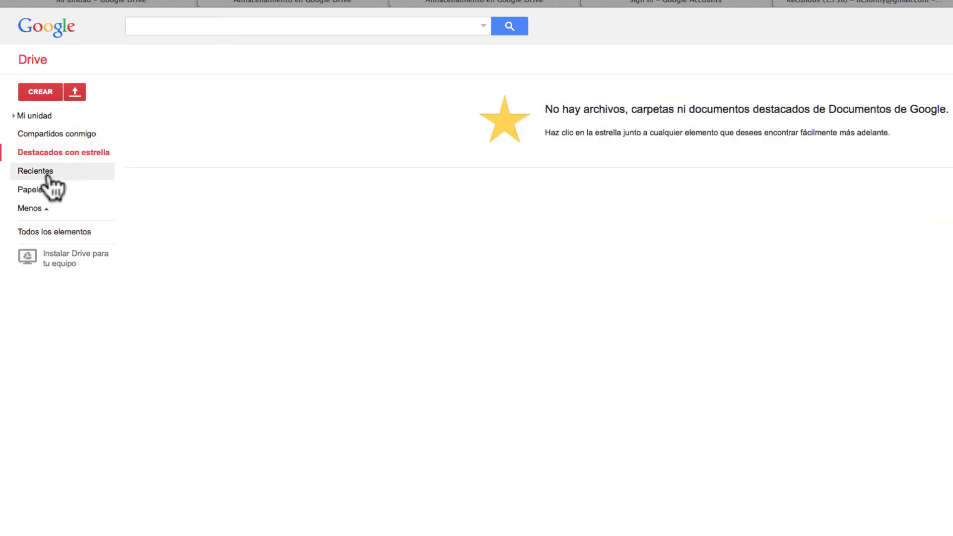
pyautogui.click(49, 184)
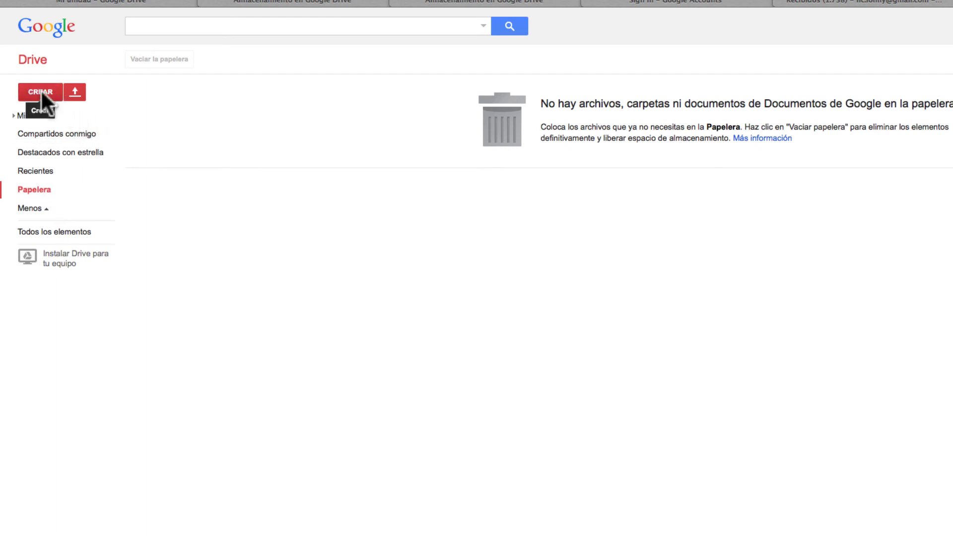
pyautogui.click(73, 93)
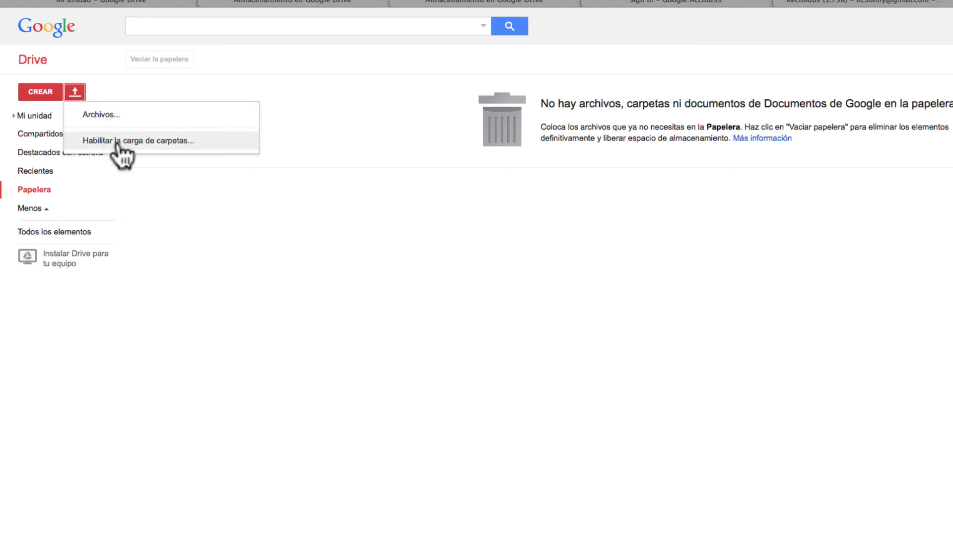
pyautogui.click(99, 115)
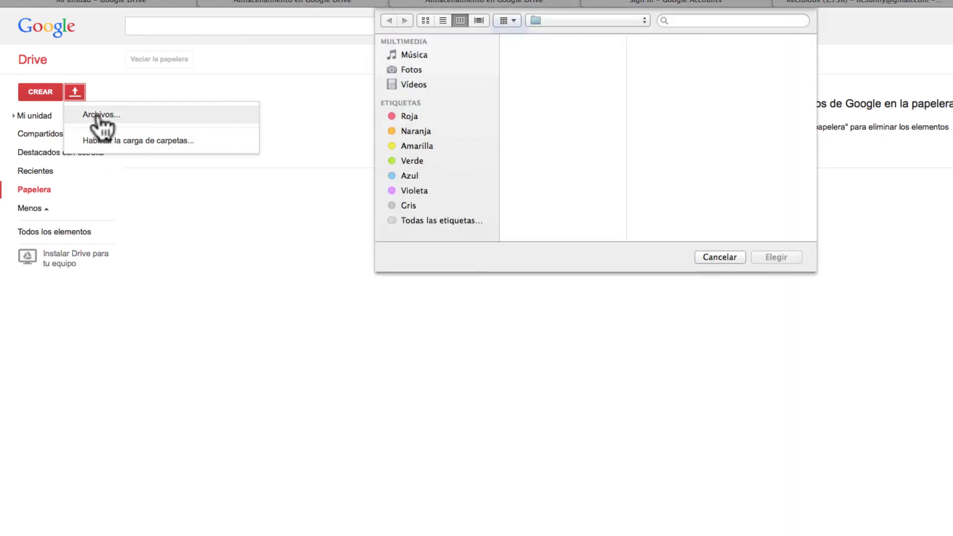
pyautogui.click(704, 254)
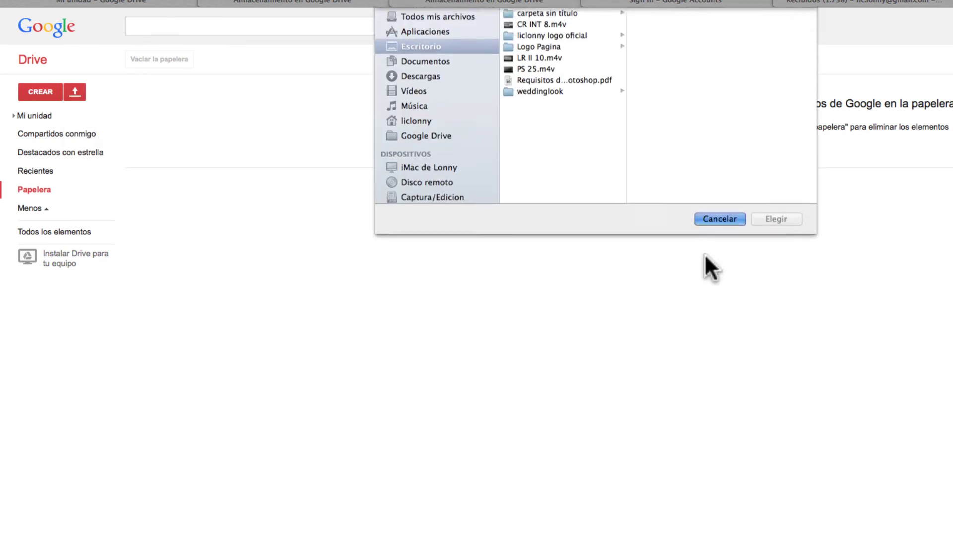
pyautogui.click(76, 93)
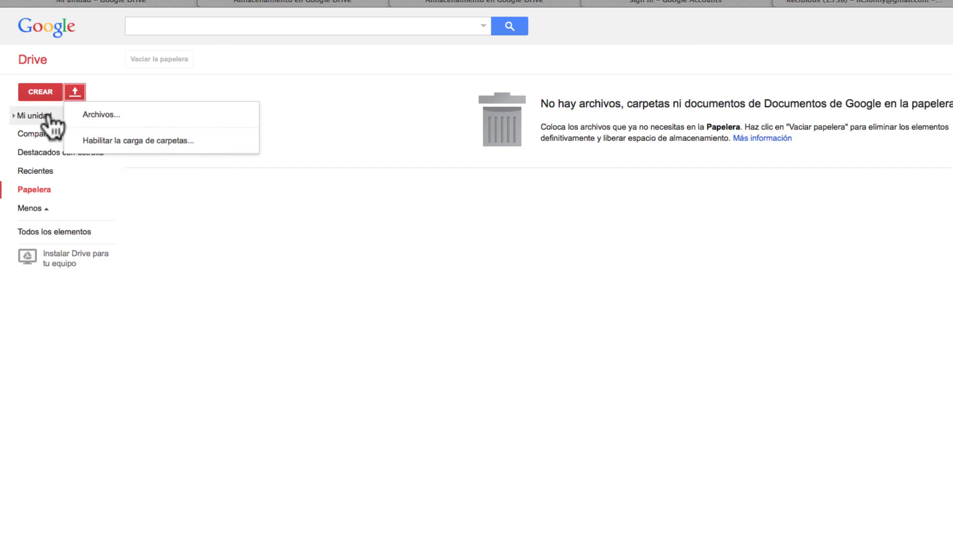
pyautogui.click(183, 205)
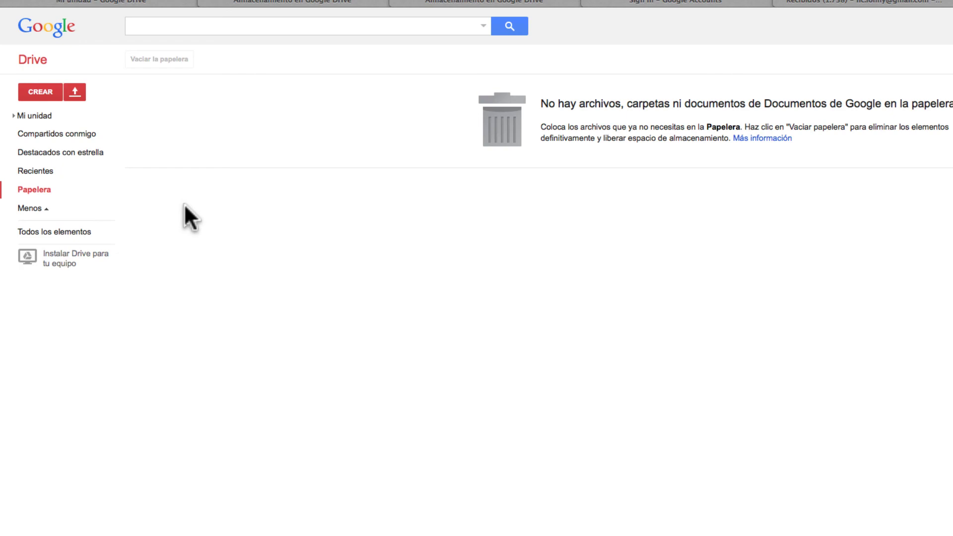
# Open the CREAR menu to see the kinds of new items available
pyautogui.click(46, 91)
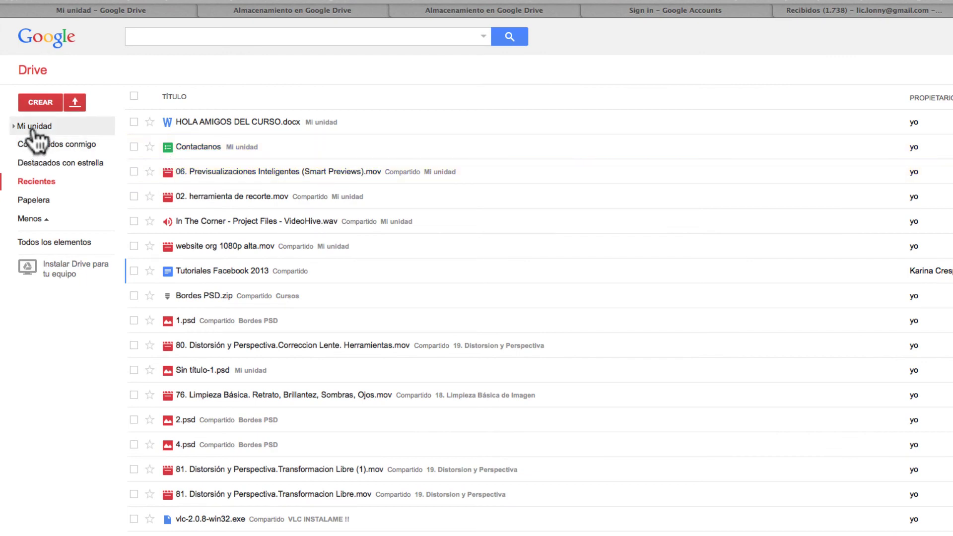
# Expand Mi unidad, open Cursos, expand Photoshop CS 6 ( 4 ) 2 and open 19. Distorsion y Perspectiva
pyautogui.click(17, 127)
pyautogui.click(44, 145)
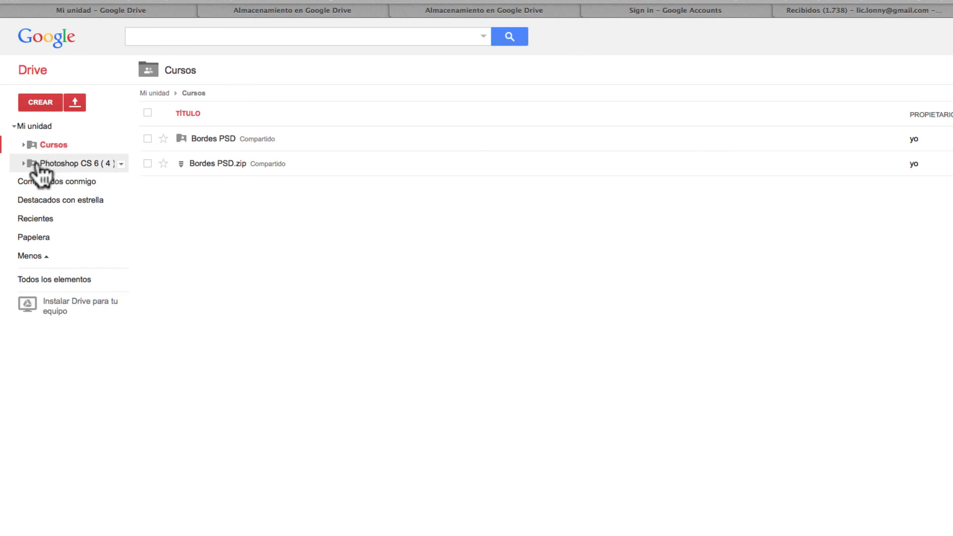
pyautogui.click(23, 164)
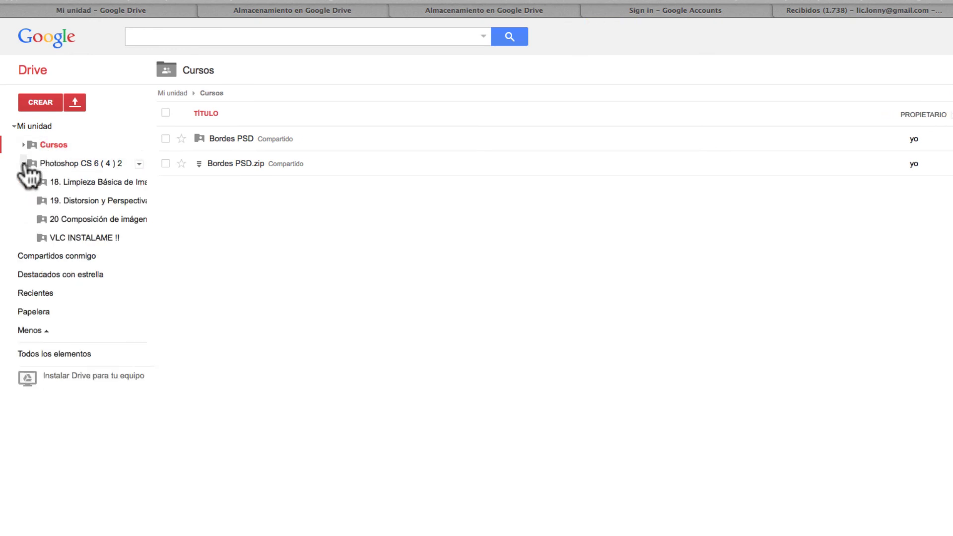
pyautogui.click(89, 201)
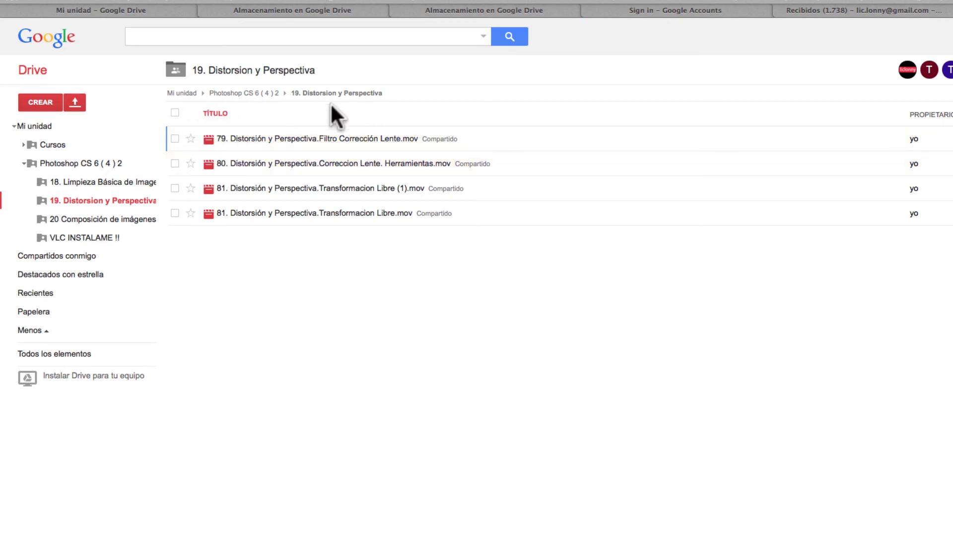
pyautogui.click(175, 164)
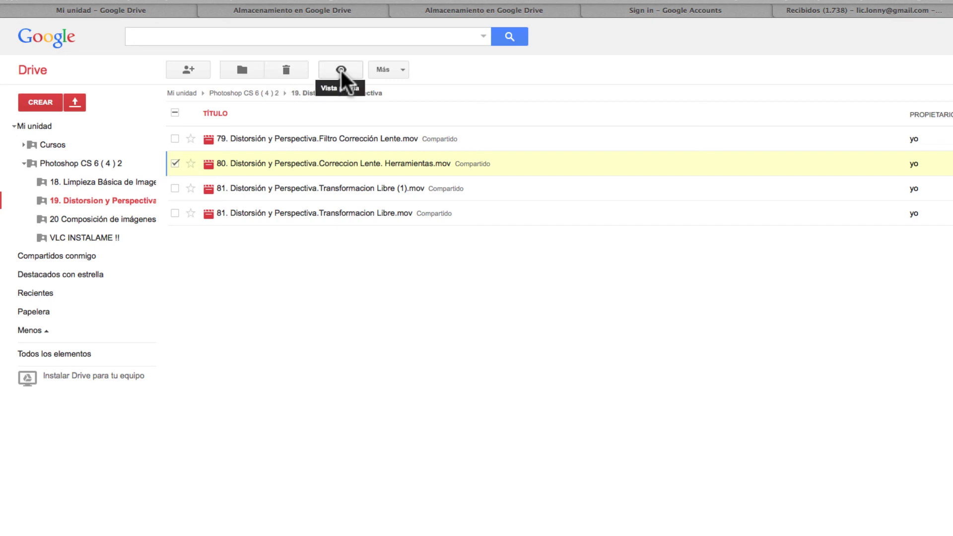
pyautogui.click(402, 70)
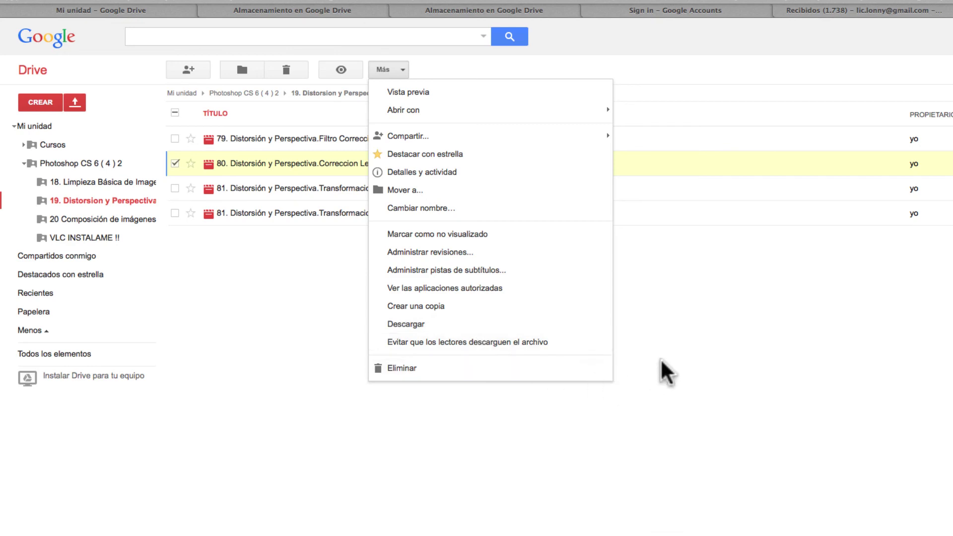
# Dismiss the file actions menu and deselect the video in 19. Distorsion y Perspectiva
pyautogui.click(175, 163)
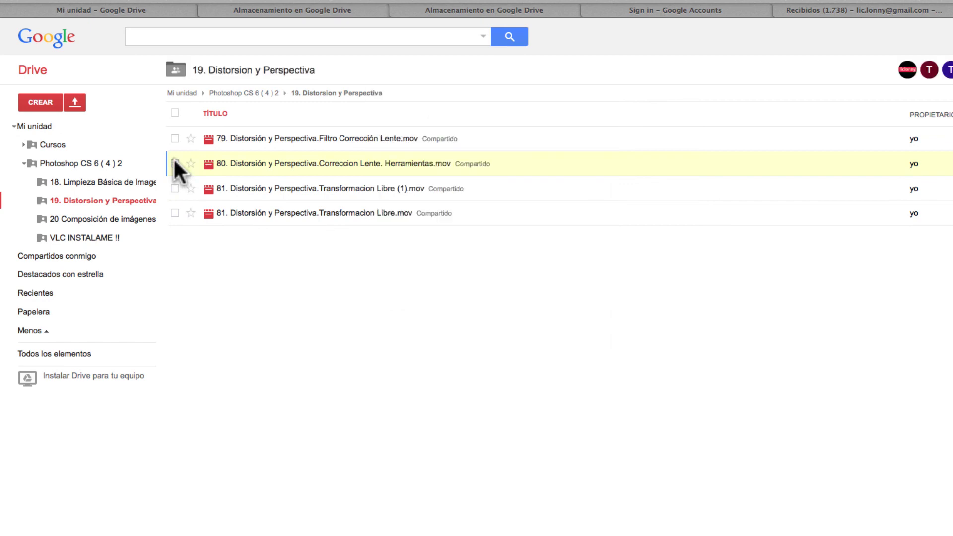